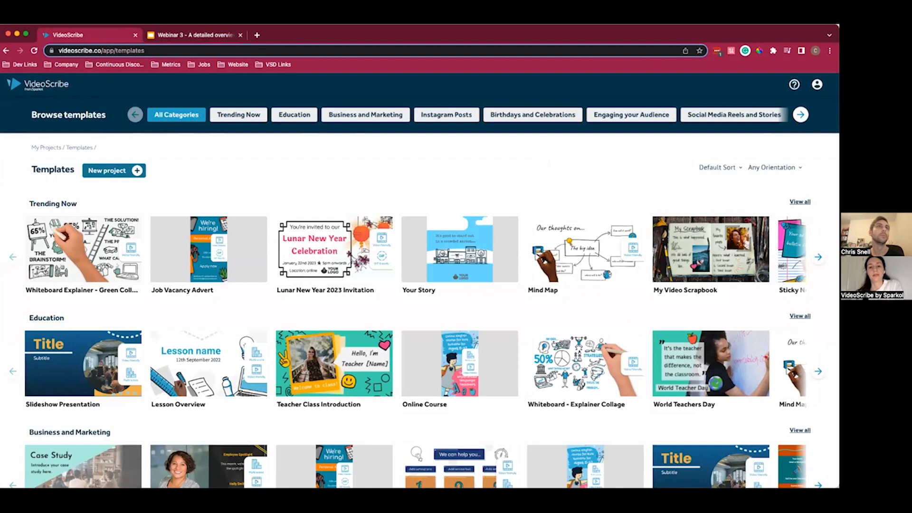
- Show only the Education templates and sort them A-Z
left_click(800, 114)
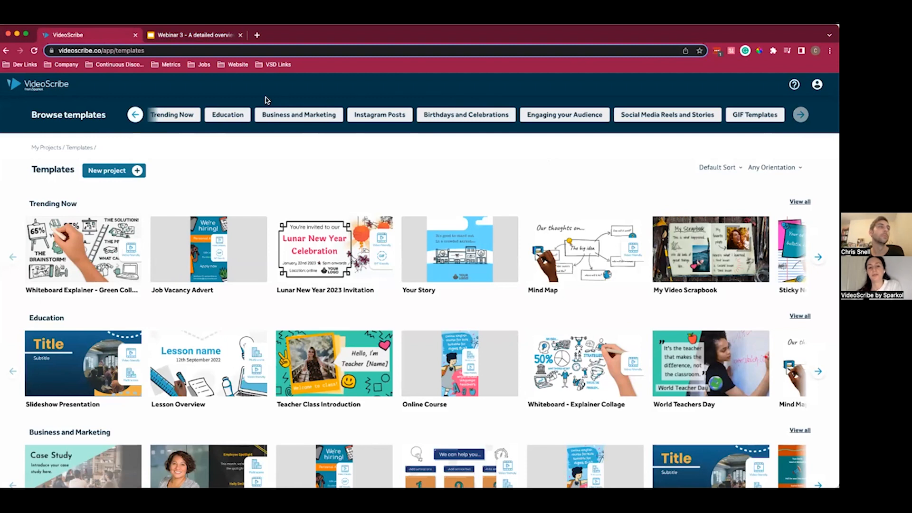
left_click(237, 119)
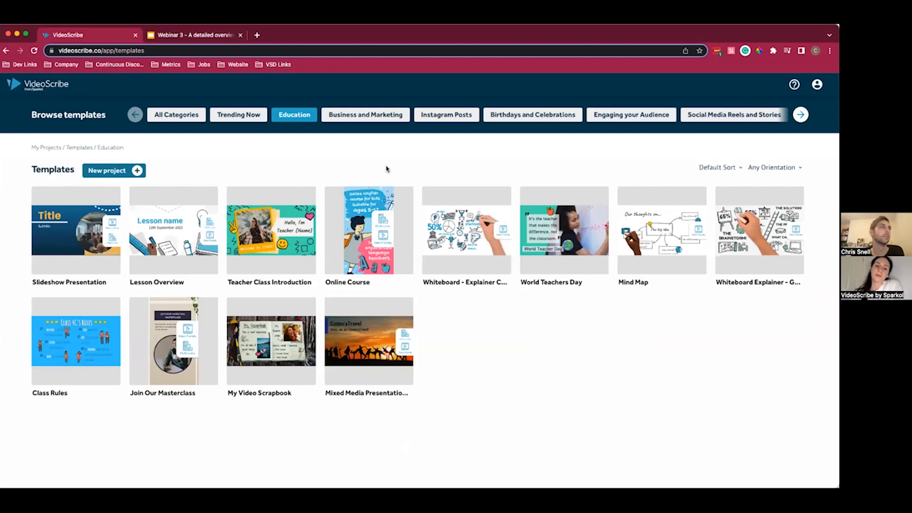
left_click(714, 168)
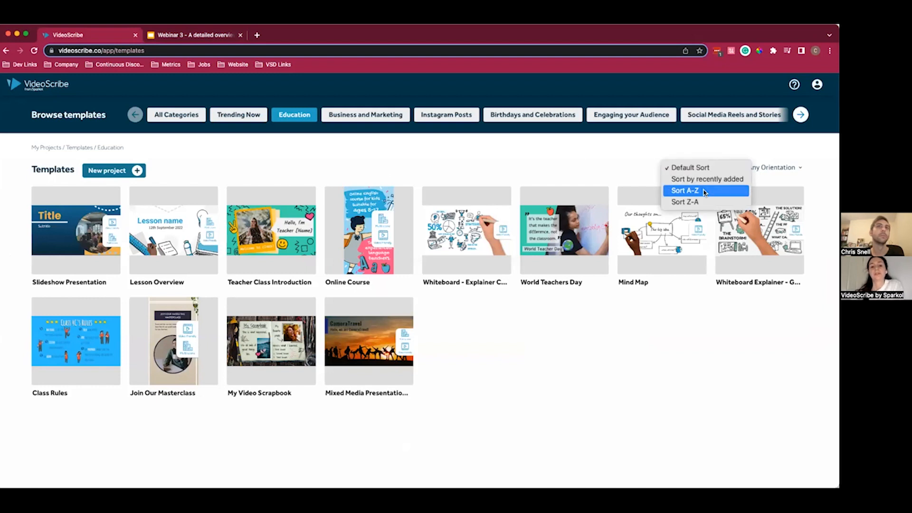
left_click(704, 191)
left_click(728, 167)
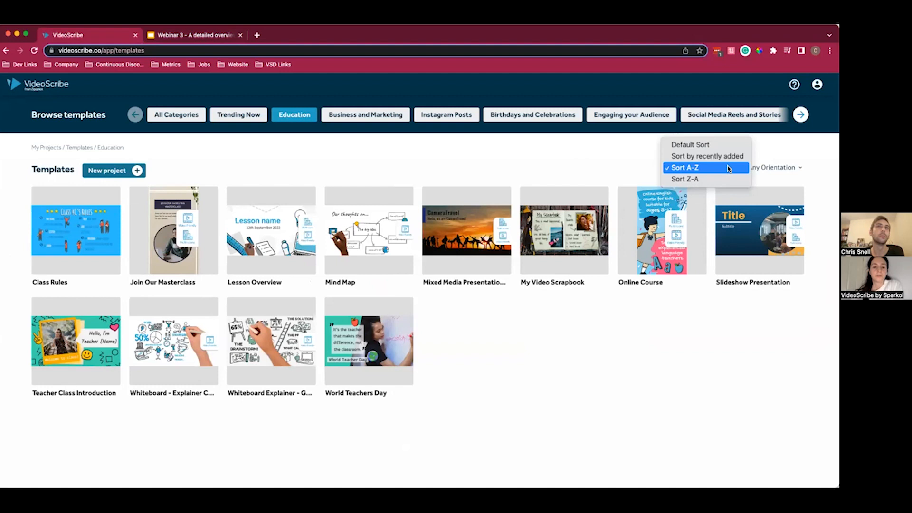
- Filter the Education templates by size 9:16 and reset the filter to Any Orientation
left_click(774, 168)
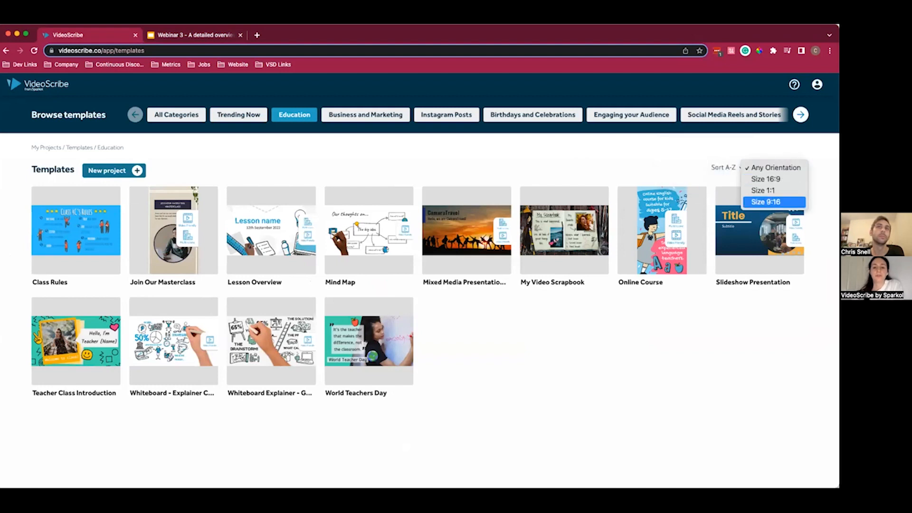
key("Return")
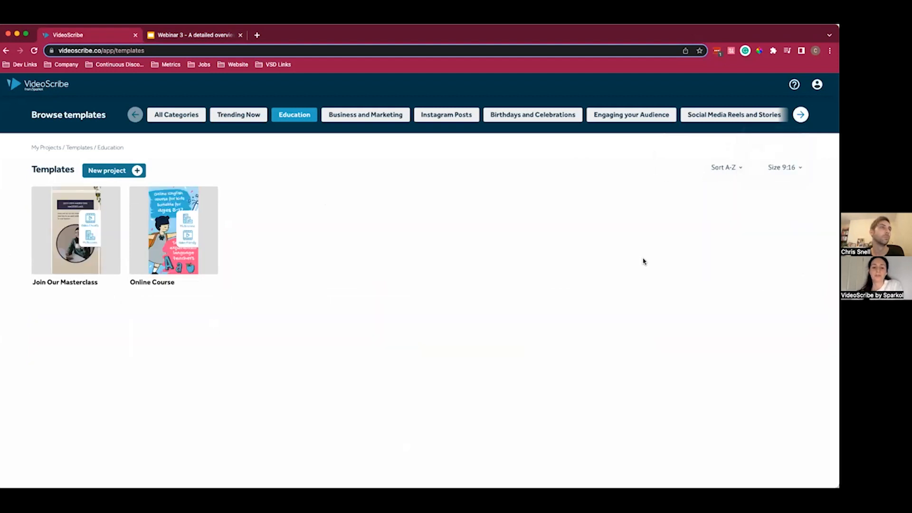
left_click(785, 167)
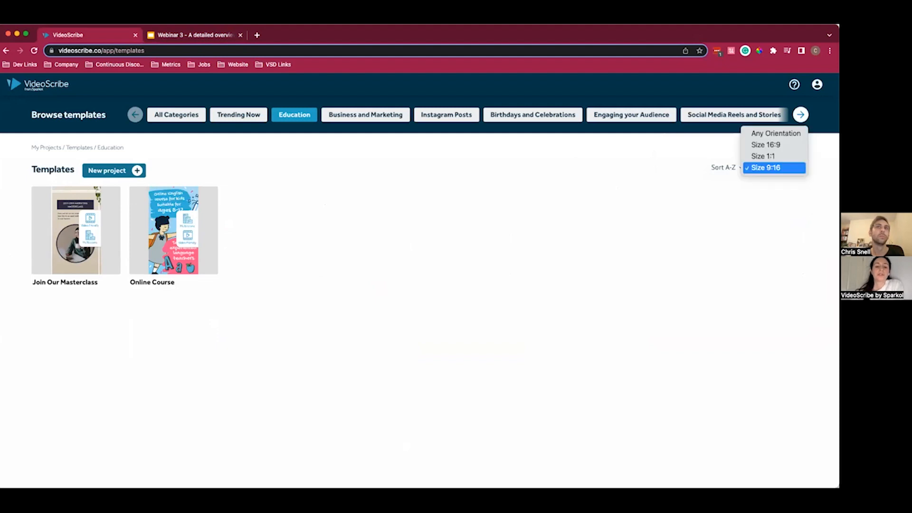
left_click(776, 133)
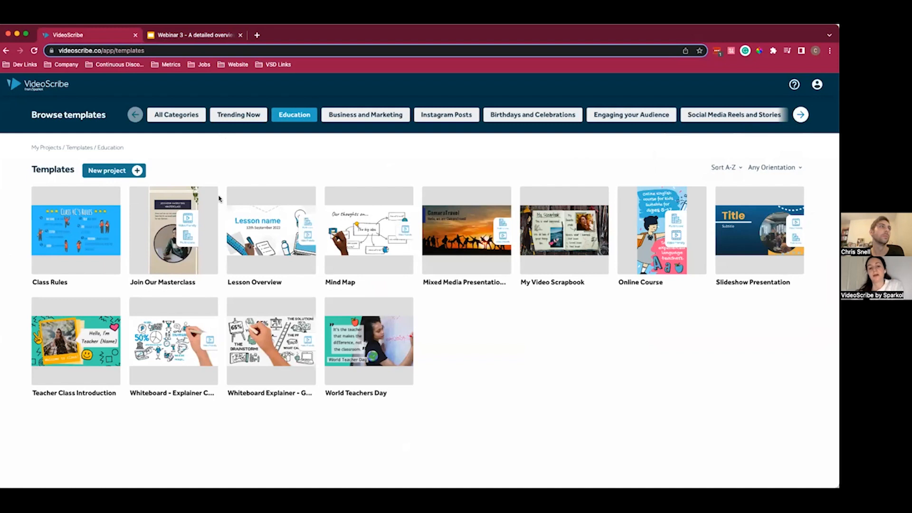
- Preview the Class Rules template and close the preview without using it
mouse_move(91, 235)
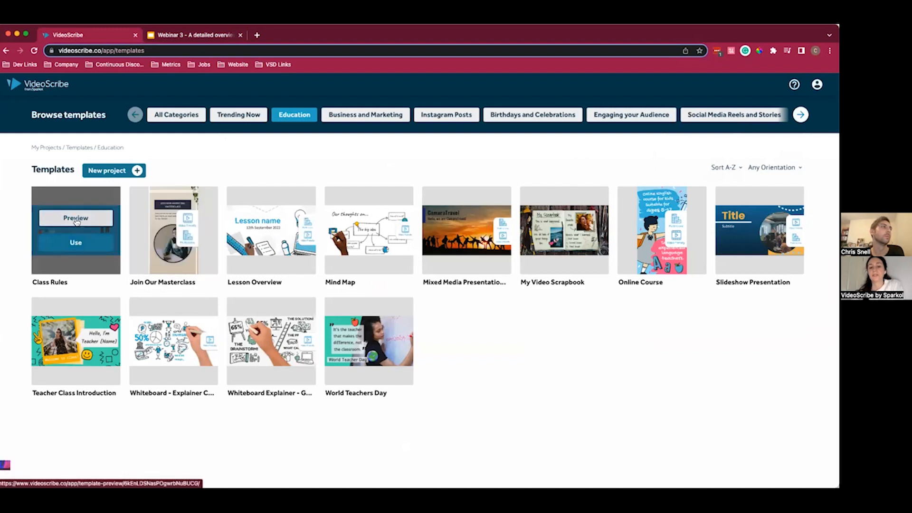
left_click(76, 219)
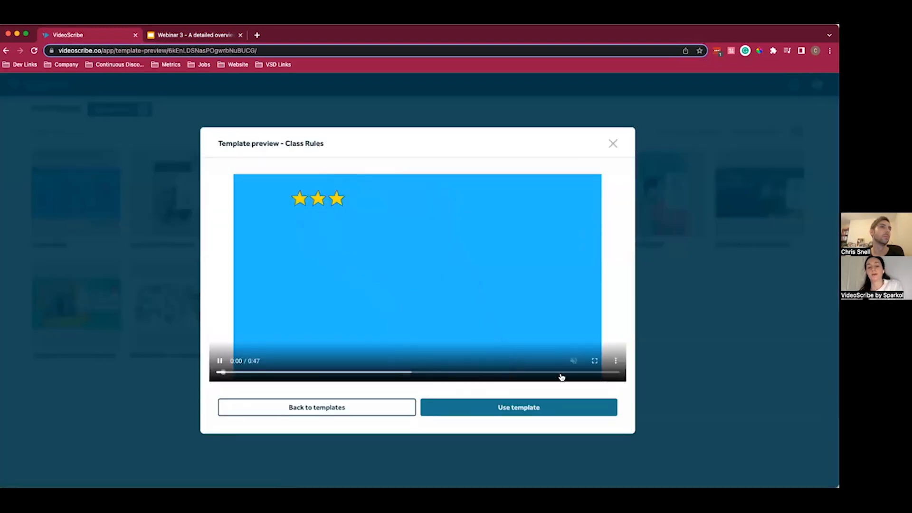
left_click(613, 144)
- Show templates from all categories and browse the category rows, including further Trending Now templates
left_click(188, 119)
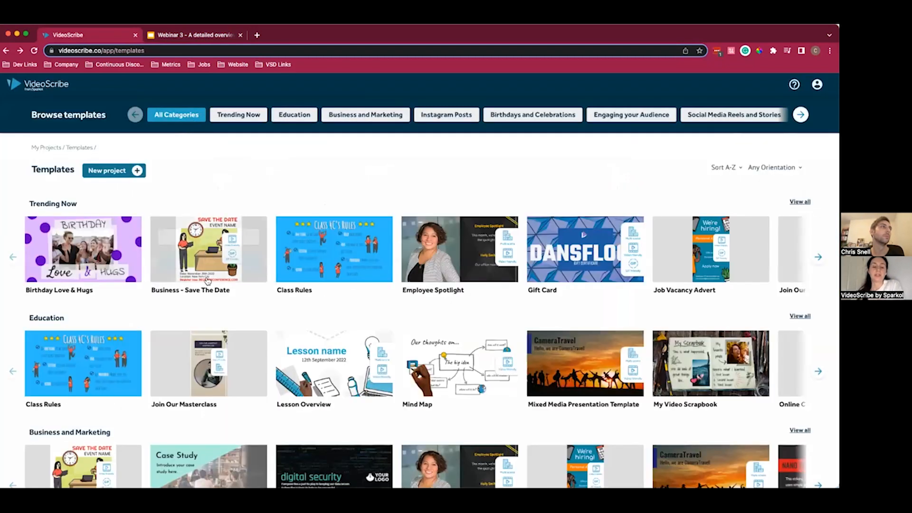
scroll(216, 317, "down", 1)
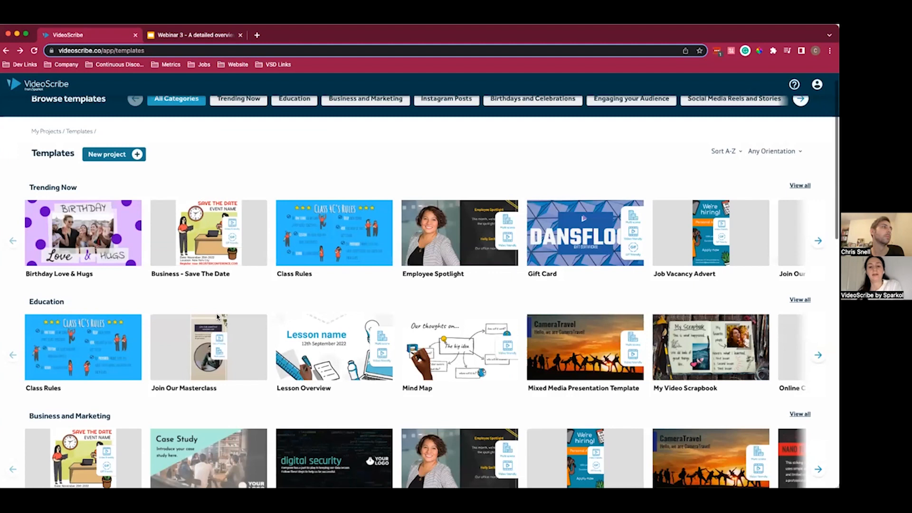
scroll(217, 318, "down", 2)
scroll(216, 317, "down", 8)
scroll(217, 317, "up", 5)
scroll(216, 317, "up", 8)
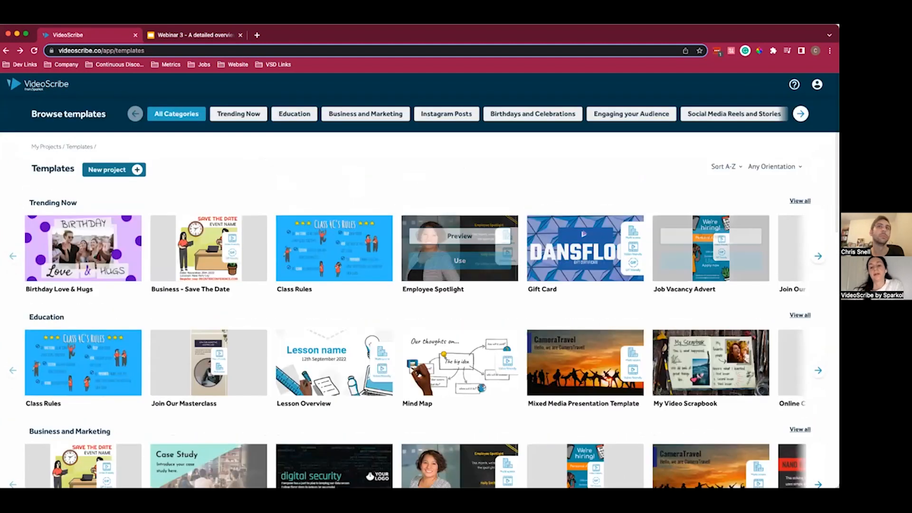
scroll(416, 248, "right", 10)
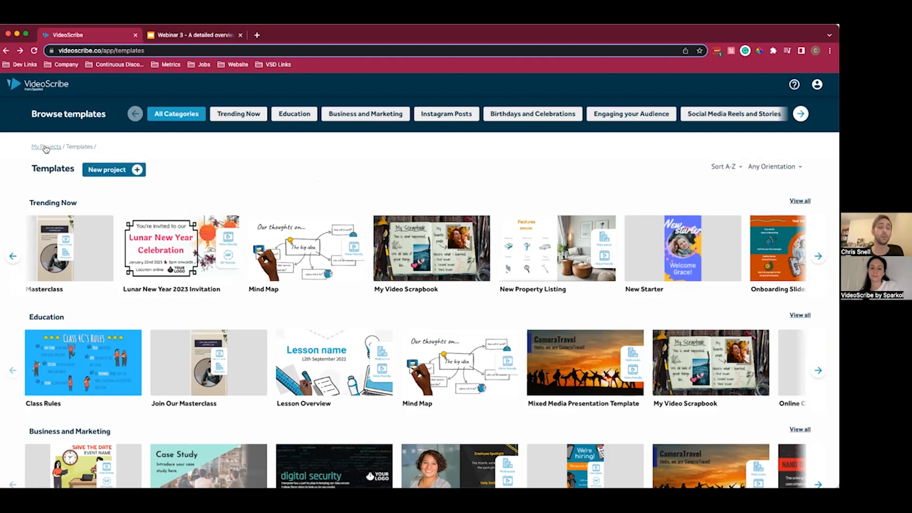
- Create a new project named "Happy New Year Releases" in size 9:16
left_click(107, 170)
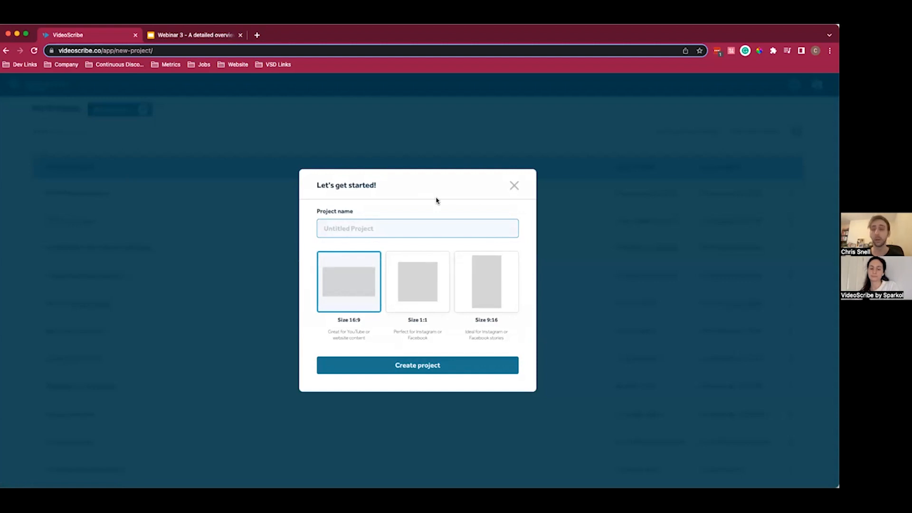
type("Ha")
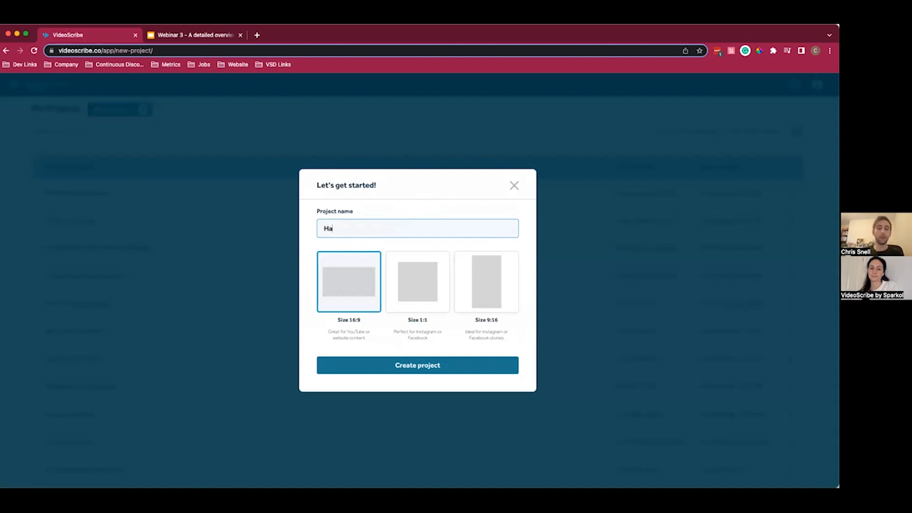
type("ppy New Year Releases")
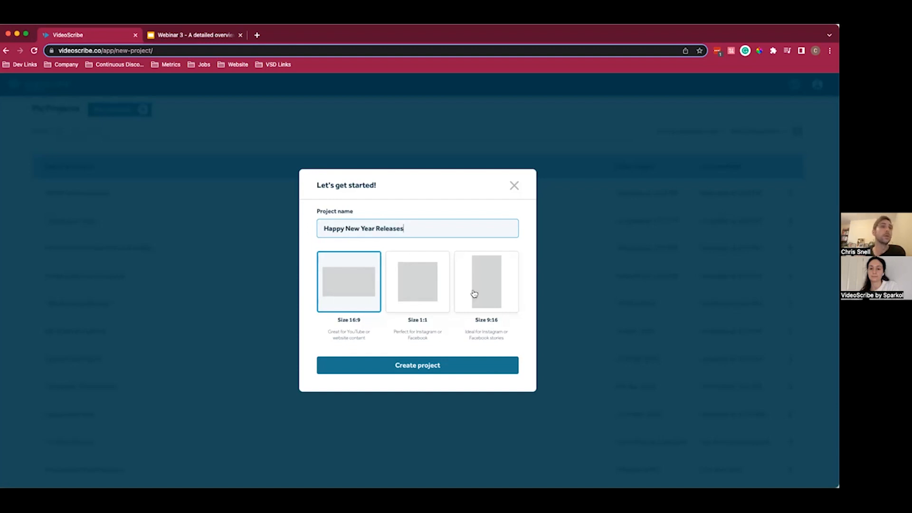
left_click(489, 291)
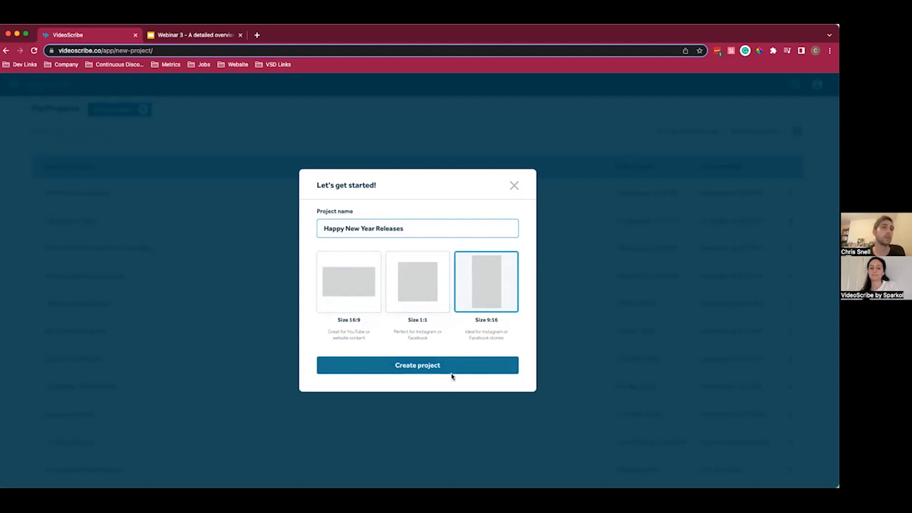
left_click(420, 368)
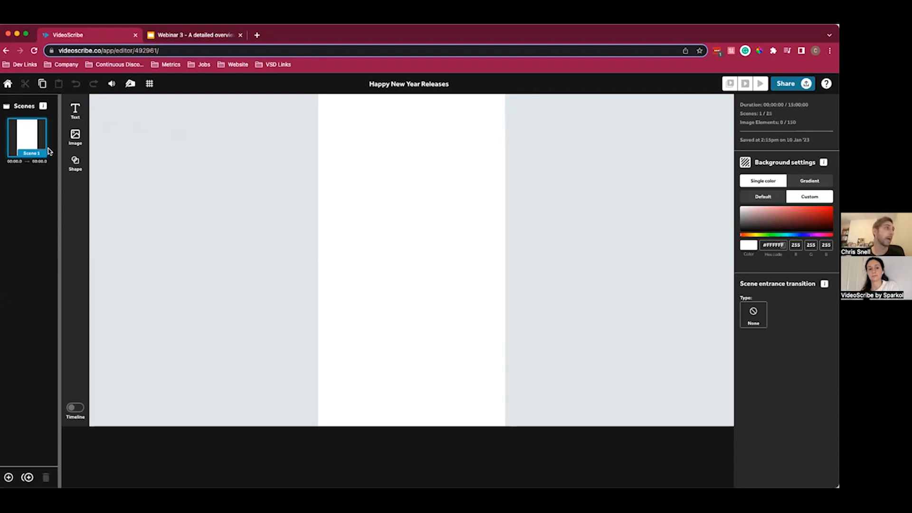
- Add a second scene and insert a square shape, stretched into a tall rectangle that nearly fills the canvas
left_click(9, 477)
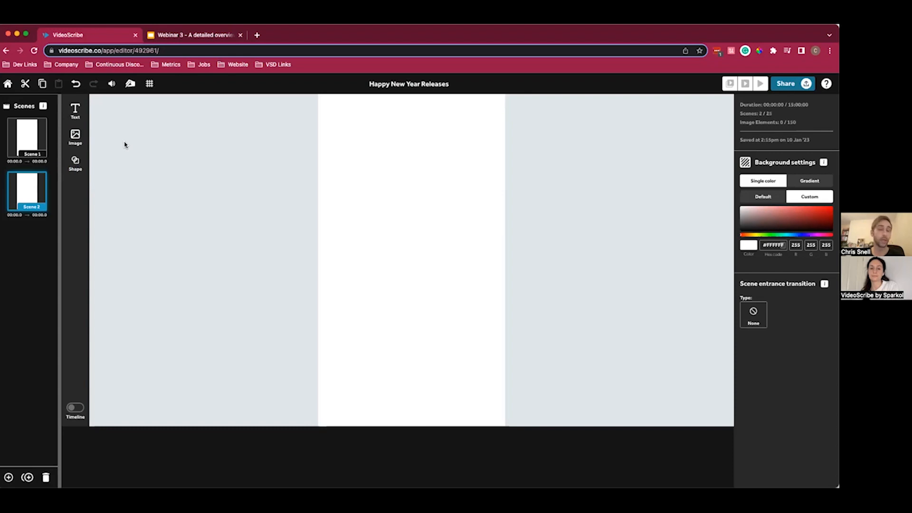
left_click(75, 161)
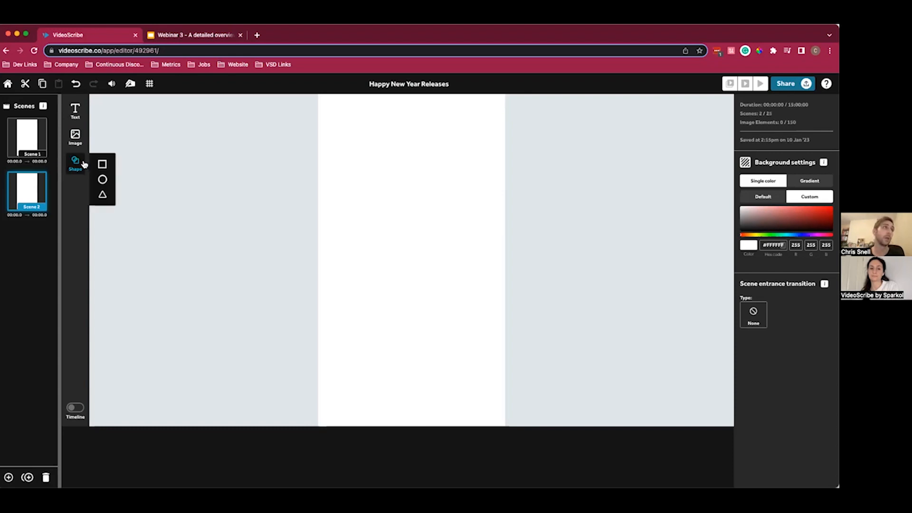
left_click(107, 163)
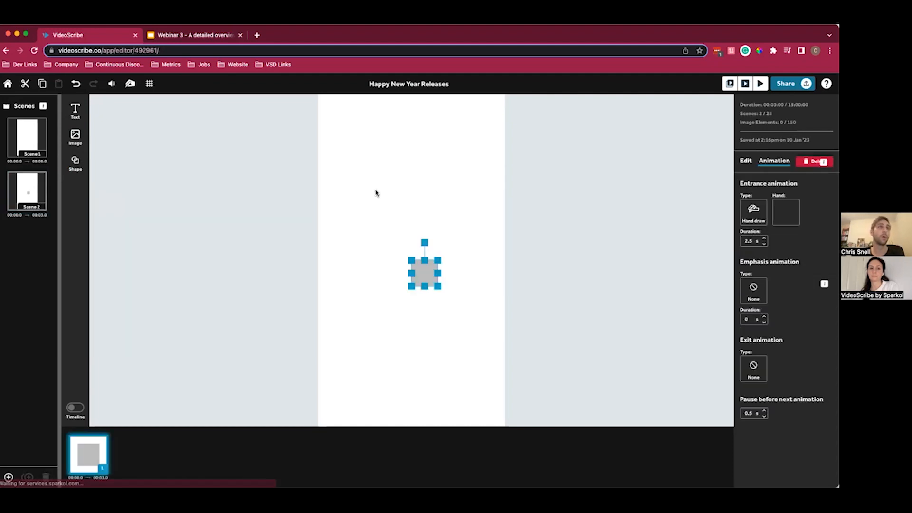
left_click_drag(426, 271, 438, 316)
left_click_drag(413, 275, 413, 417)
left_click_drag(397, 293, 384, 273)
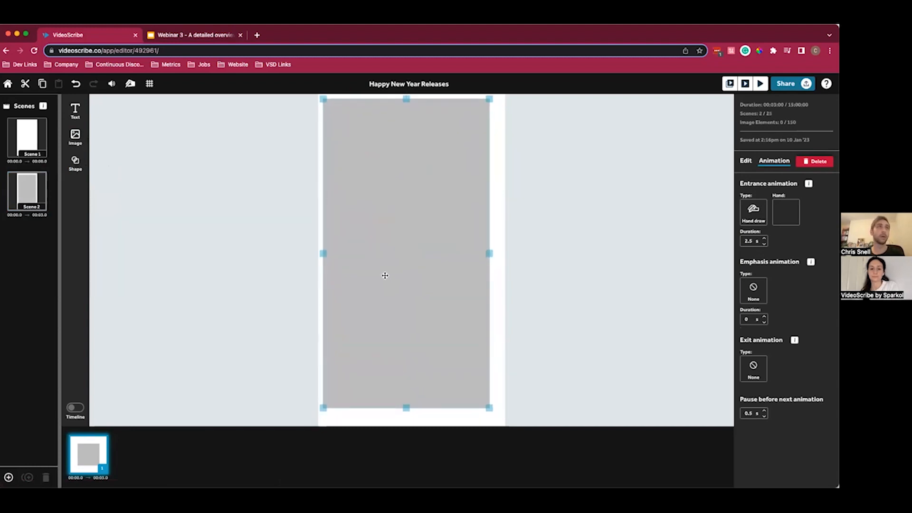
- Duplicate the tall rectangle and place the copy in front, offset slightly down and to the right
key("super+c")
key("super+v")
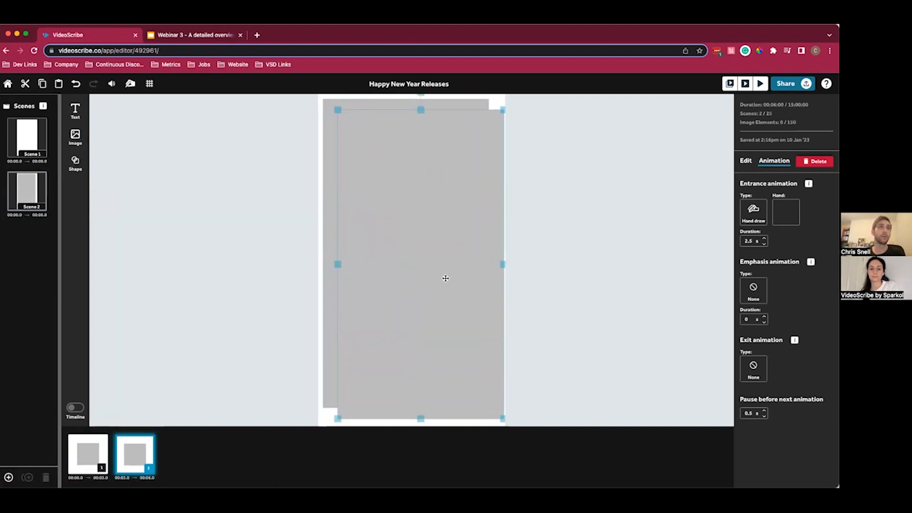
left_click(330, 199)
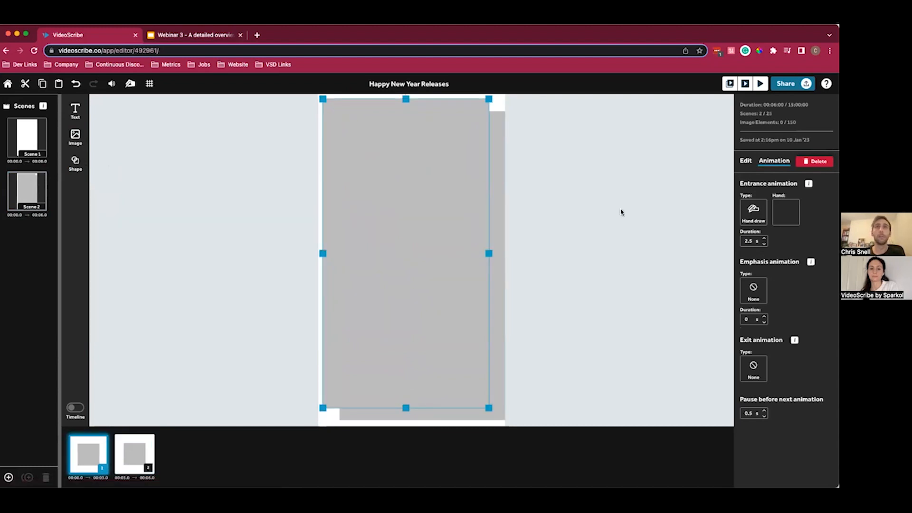
left_click(557, 214)
left_click(449, 208)
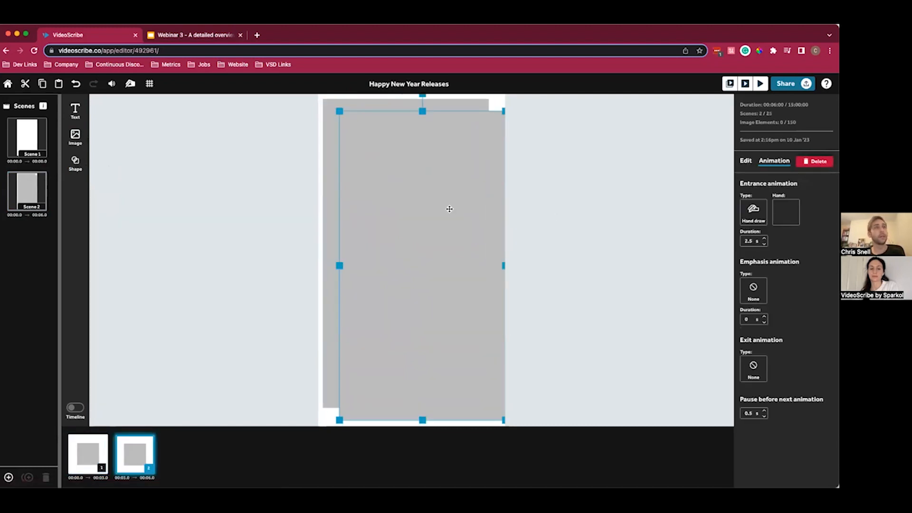
left_click_drag(448, 208, 441, 205)
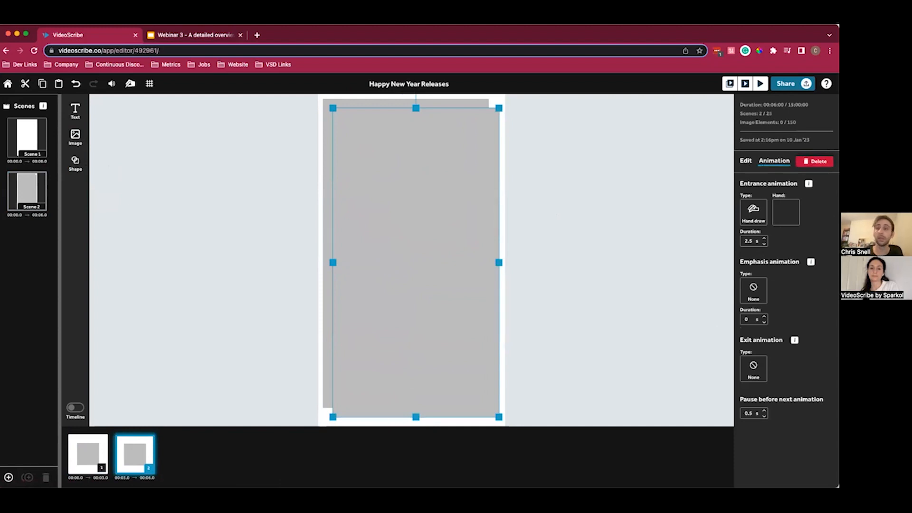
- Color the back rectangle black using the default single-color palette
left_click(746, 161)
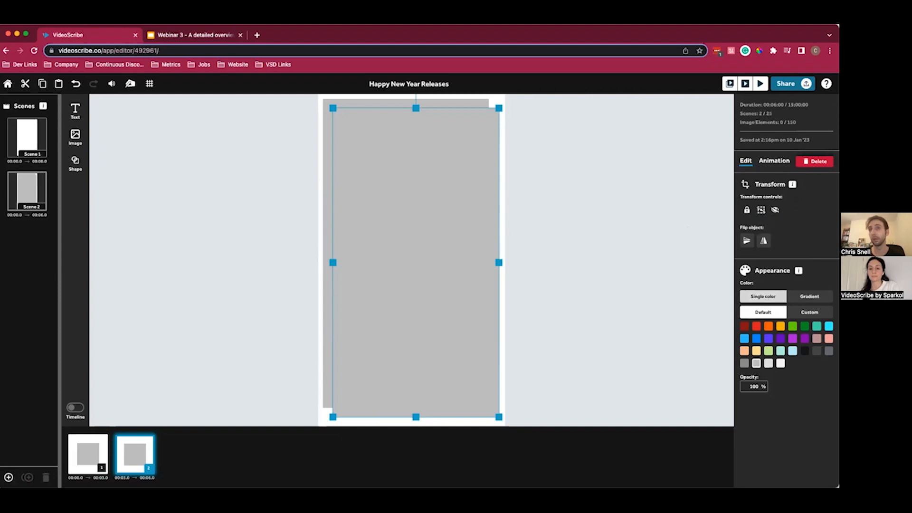
left_click(328, 145)
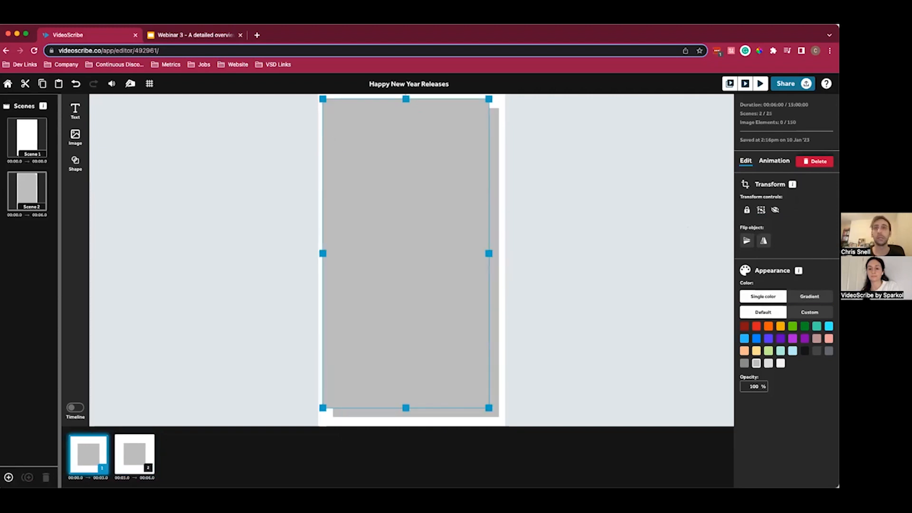
left_click(805, 350)
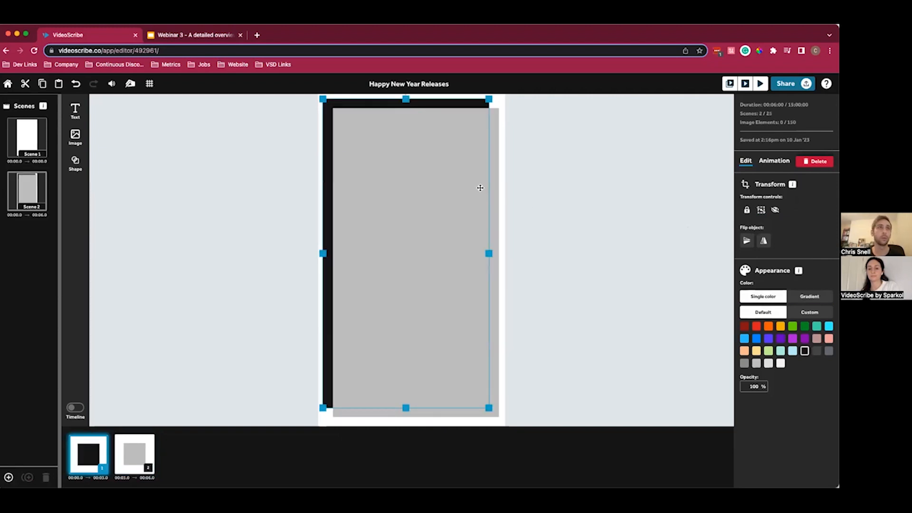
- Color the front rectangle amber yellow from the default palette and deselect it
left_click(495, 188)
left_click(434, 228)
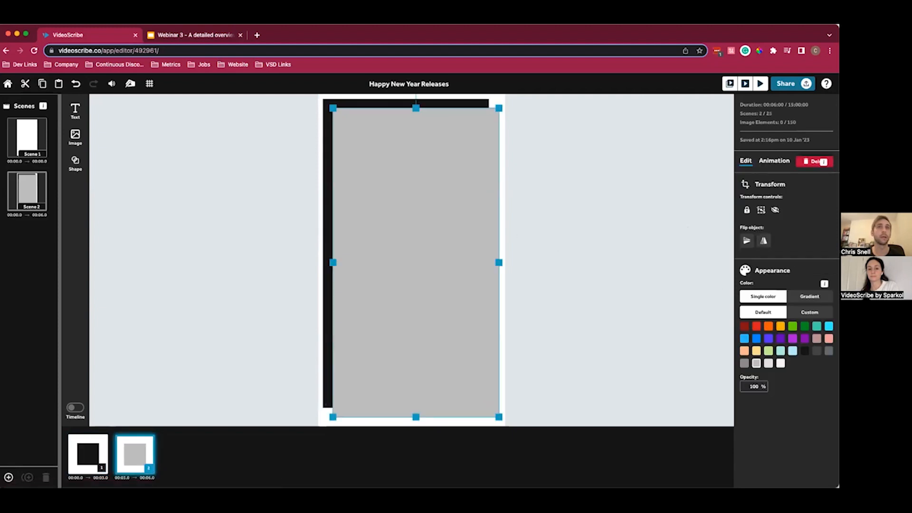
left_click(781, 326)
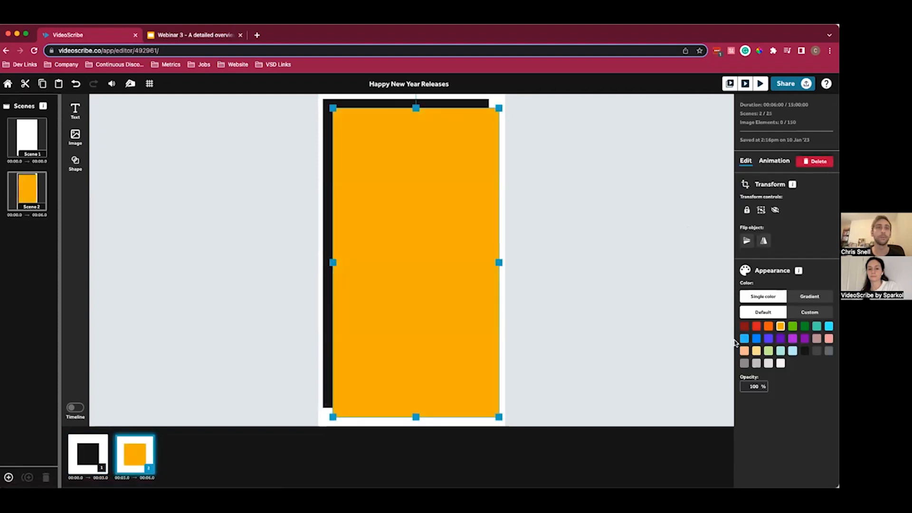
left_click(616, 274)
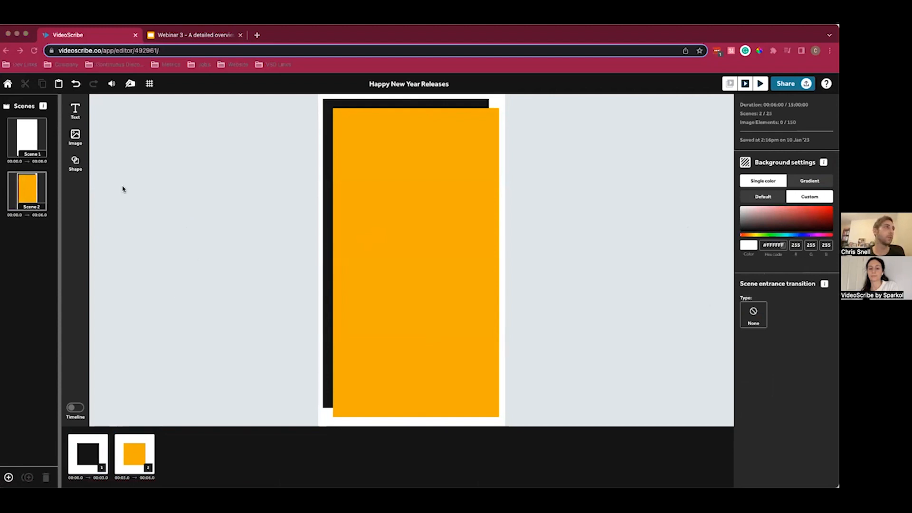
- Insert the Happy New Year lettering from the saved images and place it in the upper part of the amber rectangle
left_click(144, 153)
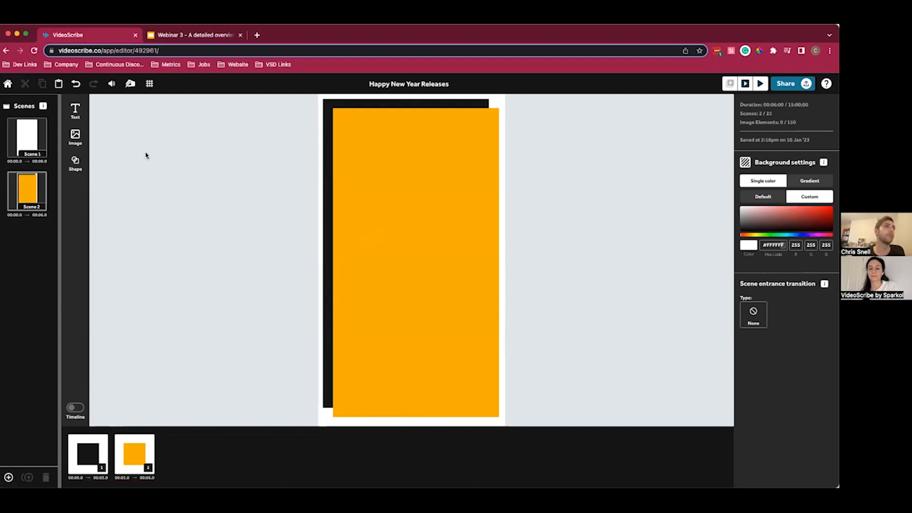
left_click(80, 140)
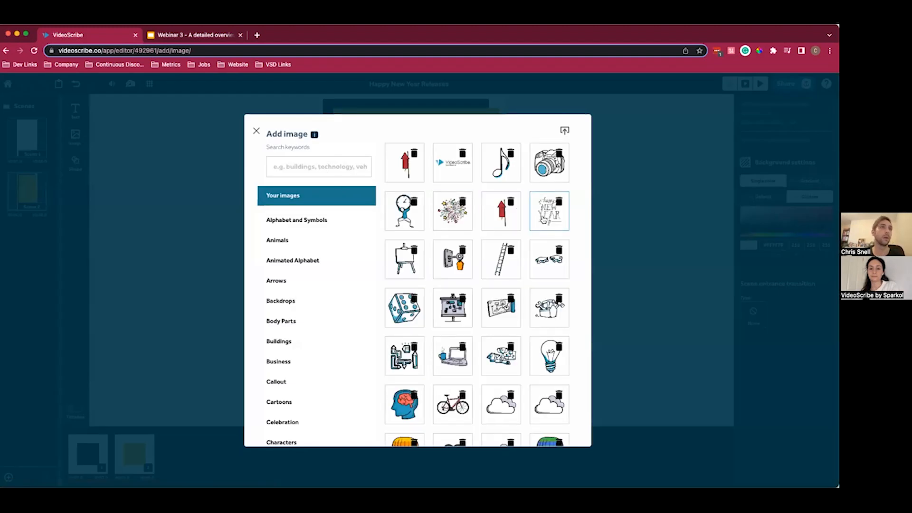
left_click(544, 219)
left_click_drag(403, 246, 404, 182)
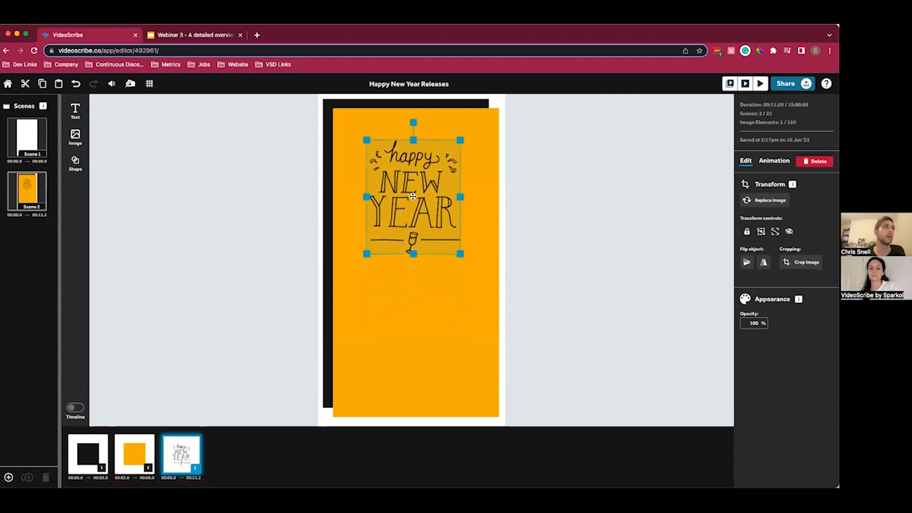
- With the grid as a temporary guide, center the Happy New Year lettering near the canvas top and scale it down
left_click(149, 84)
left_click_drag(426, 185, 425, 171)
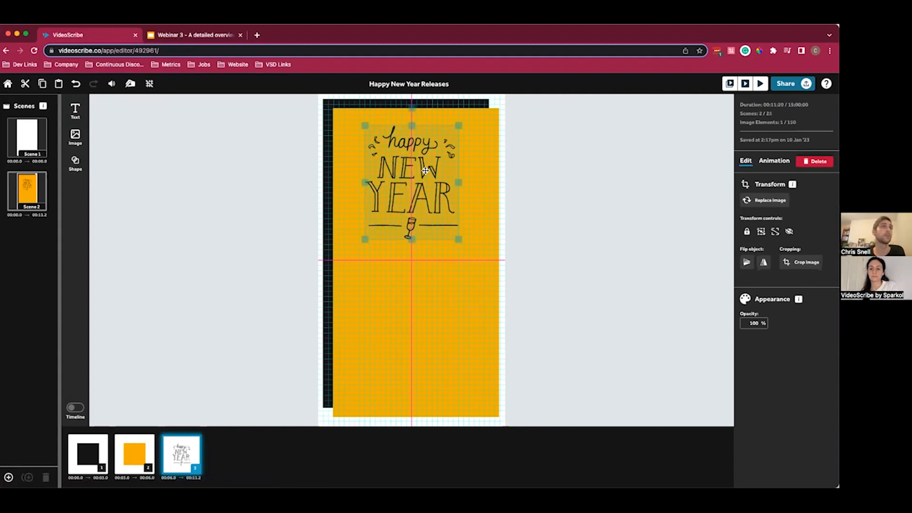
left_click_drag(365, 239, 414, 173)
left_click(149, 84)
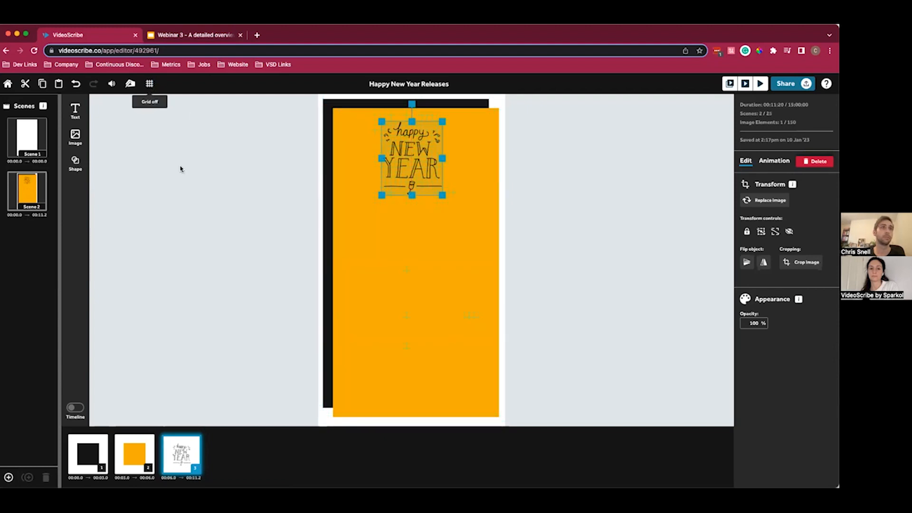
left_click(222, 240)
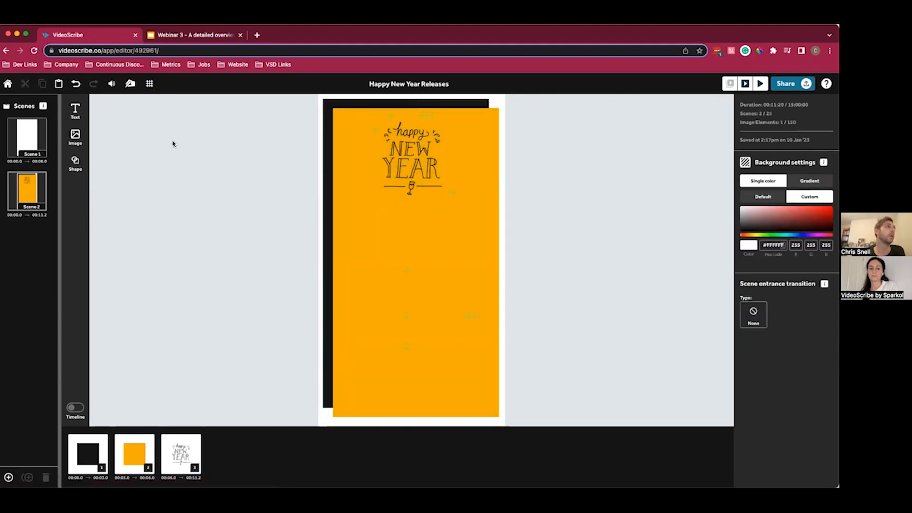
- Insert the red firework rocket from the saved images, shrink it and place it left of the lettering
left_click(76, 136)
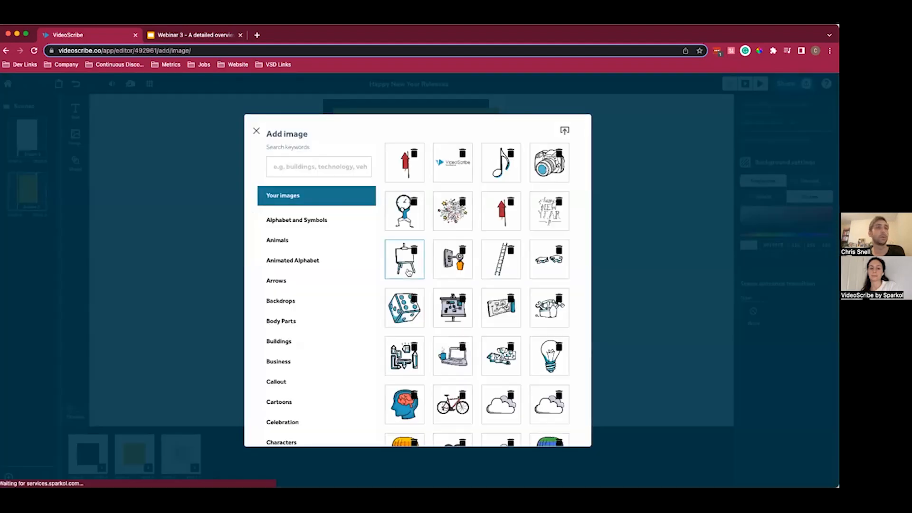
left_click(503, 213)
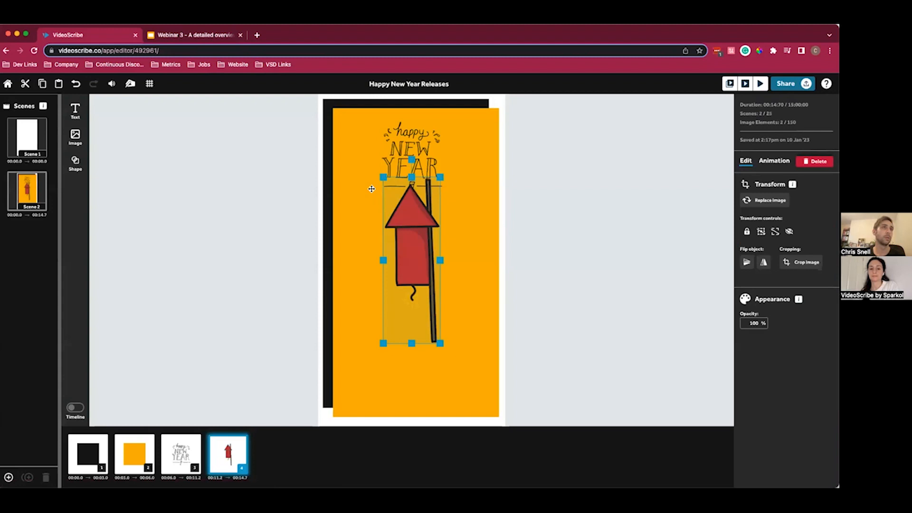
left_click_drag(383, 175, 425, 285)
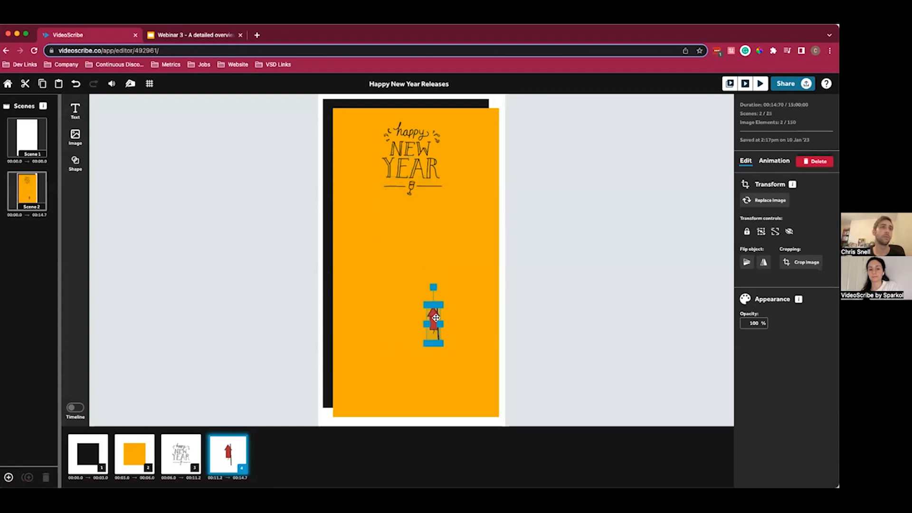
left_click_drag(433, 316, 363, 149)
- Search the image library for "firework", insert the red rocket, and place it at a small size right of the lettering
left_click(75, 136)
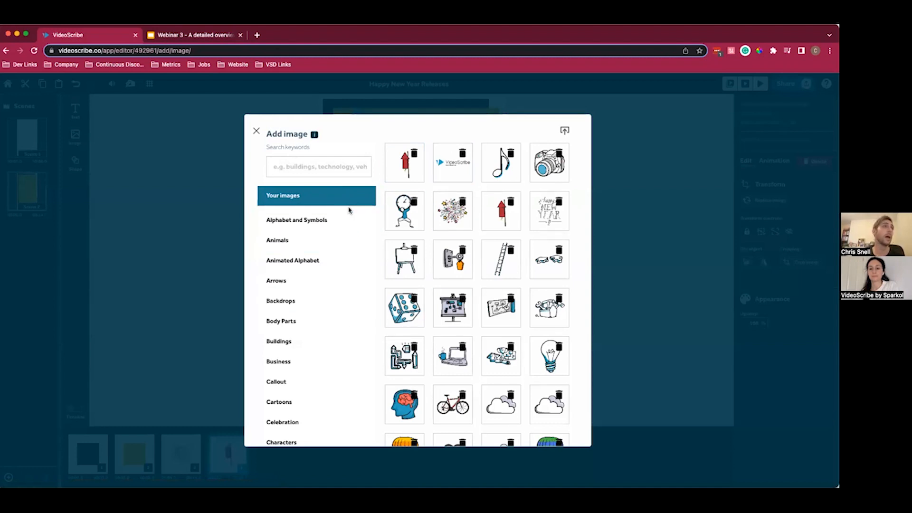
scroll(326, 271, "down", 5)
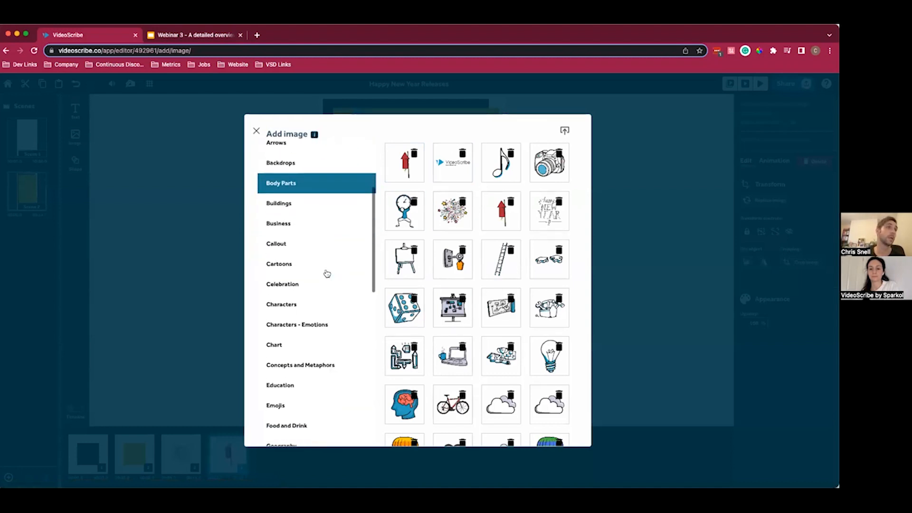
scroll(326, 270, "up", 6)
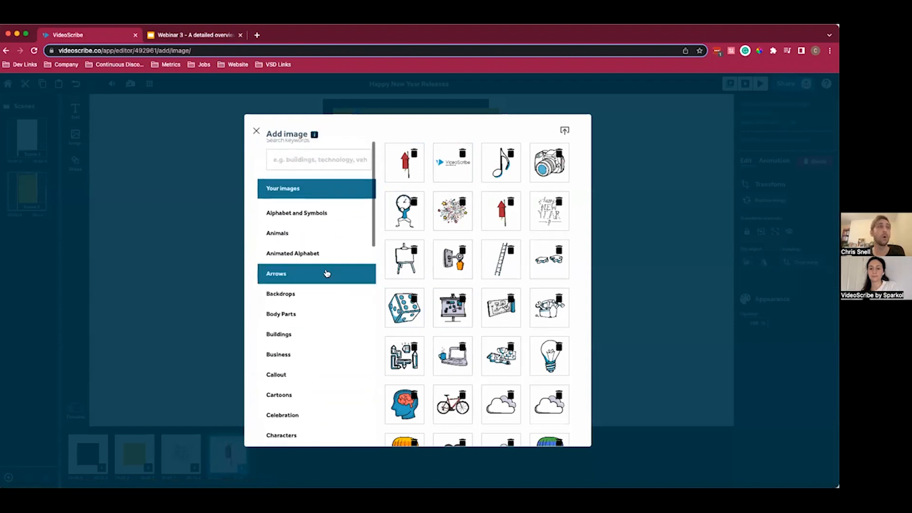
left_click(314, 162)
type("firework")
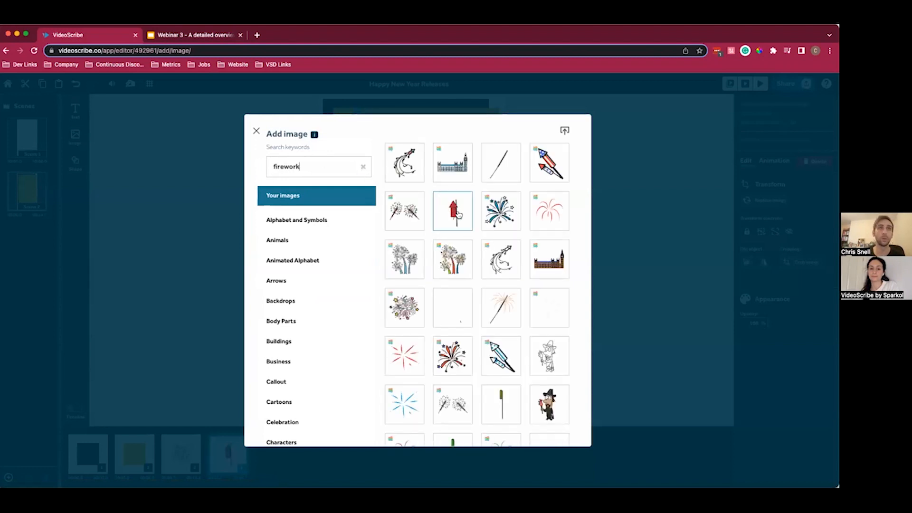
left_click(454, 211)
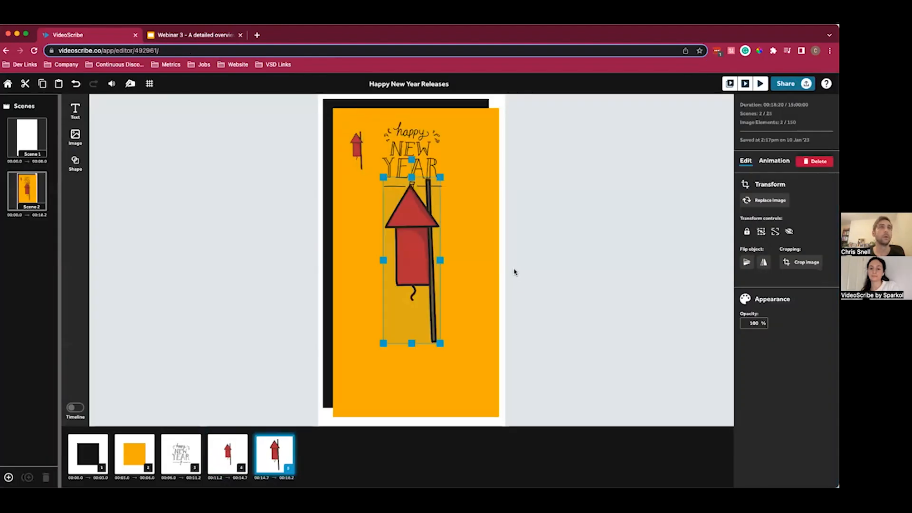
left_click_drag(383, 177, 477, 149)
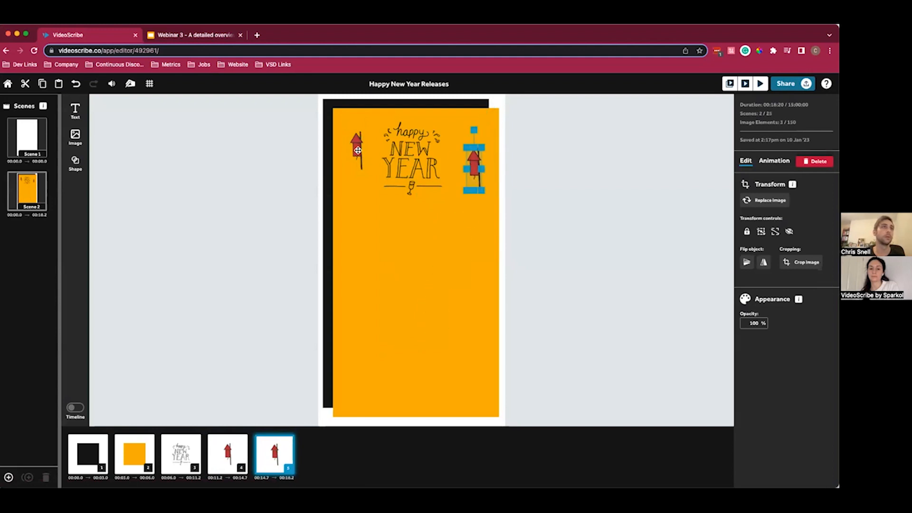
- Nudge the left rocket slightly outward, and shrink the right rocket to match it and shift it up a little
left_click(354, 149)
left_click(472, 161)
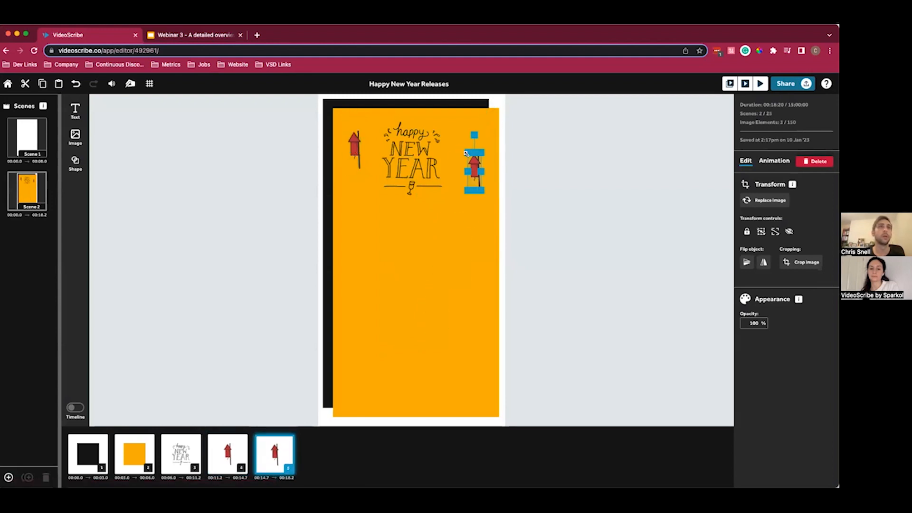
left_click_drag(471, 160, 471, 153)
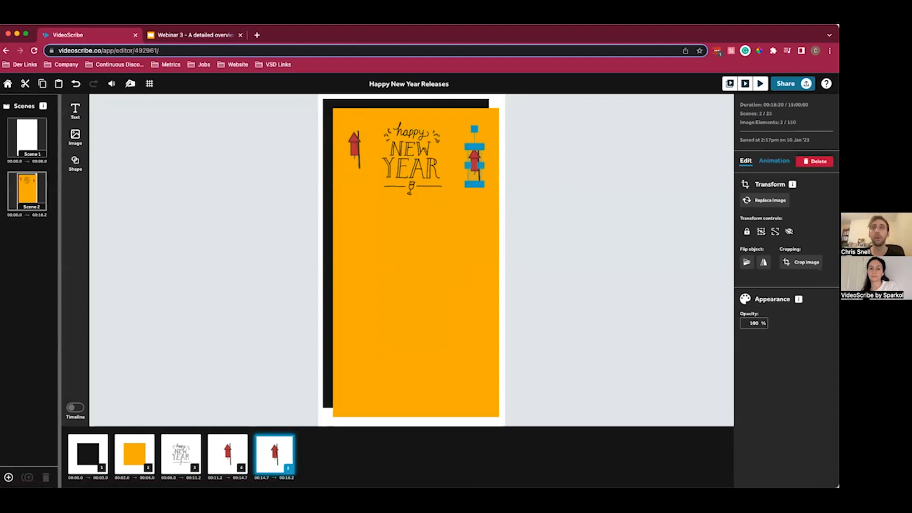
- Set the right rocket's entrance animation to Move in, entering from the bottom
left_click(774, 161)
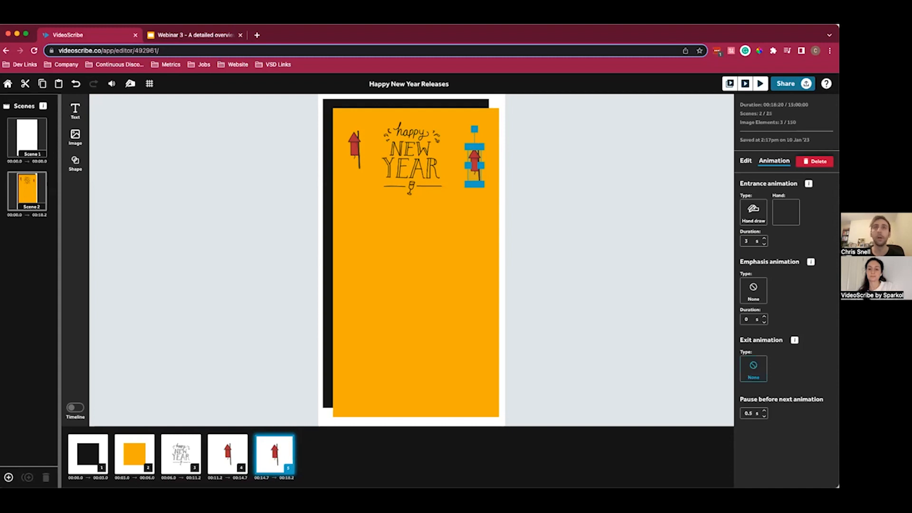
left_click(753, 213)
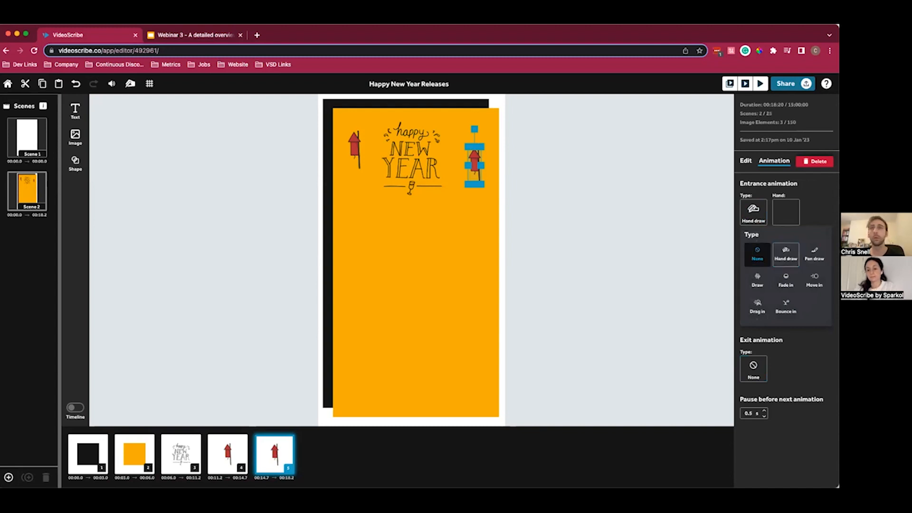
left_click(814, 281)
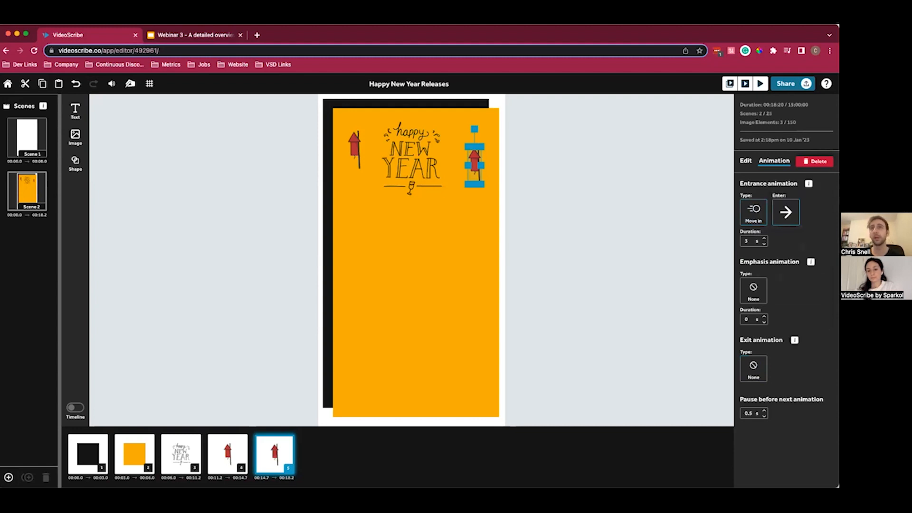
left_click(786, 212)
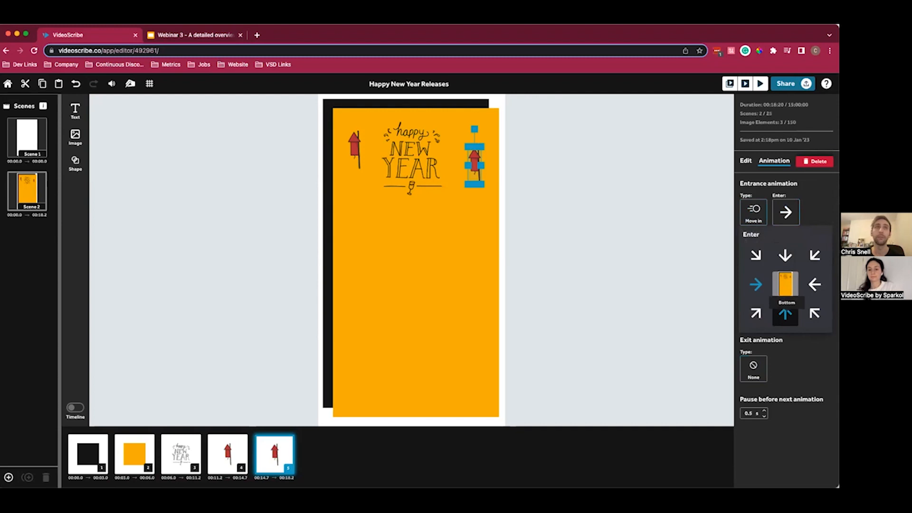
left_click(786, 312)
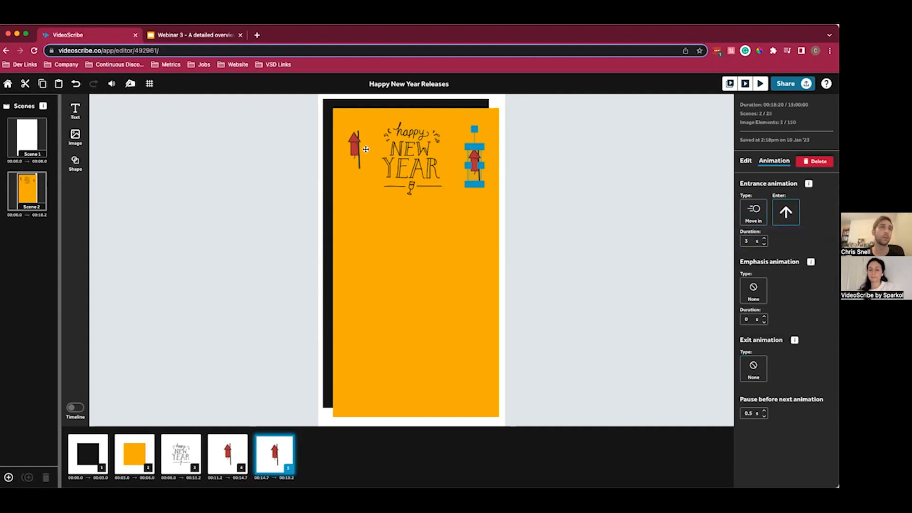
- Give the left rocket a 0.2 s Move in entrance from the bottom and a Disappear exit
left_click(352, 143)
left_click(754, 209)
left_click(812, 279)
left_click(785, 212)
left_click(785, 313)
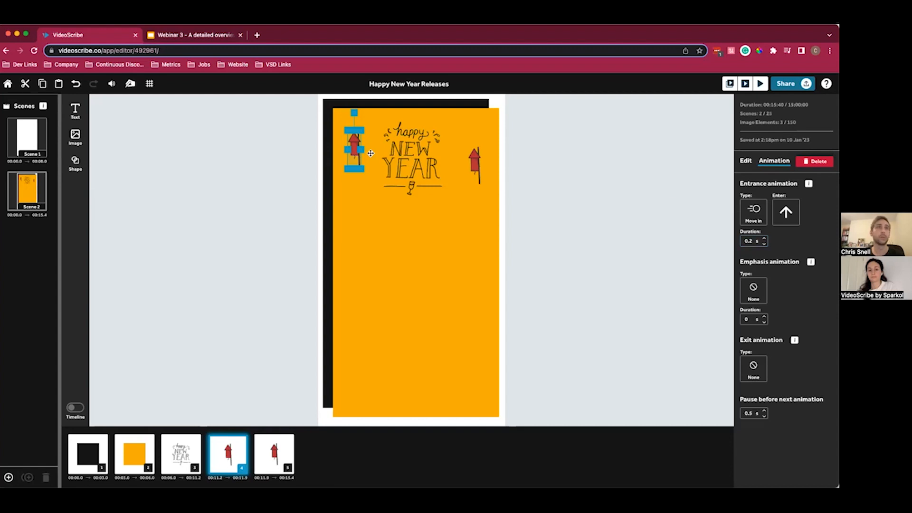
left_click(753, 371)
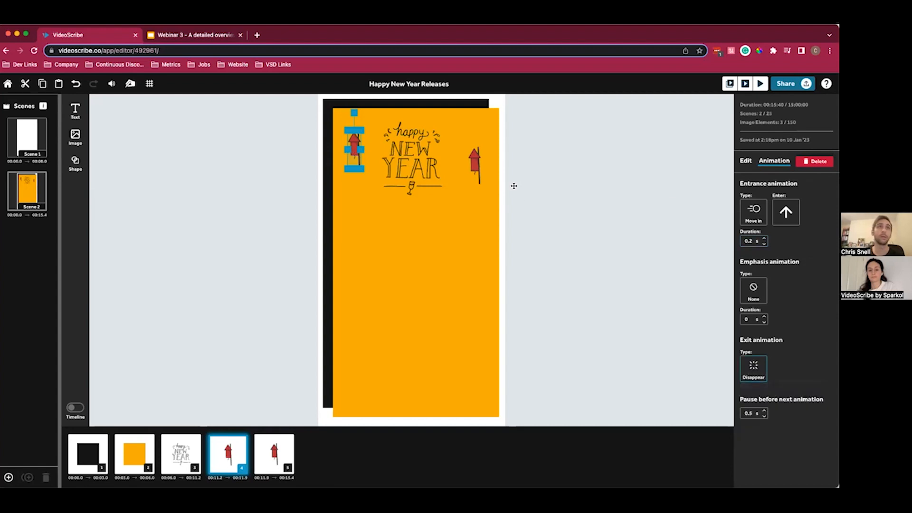
- Set the right rocket's entrance duration to 0.2 s and its exit animation to Disappear
left_click(474, 164)
left_click(749, 240)
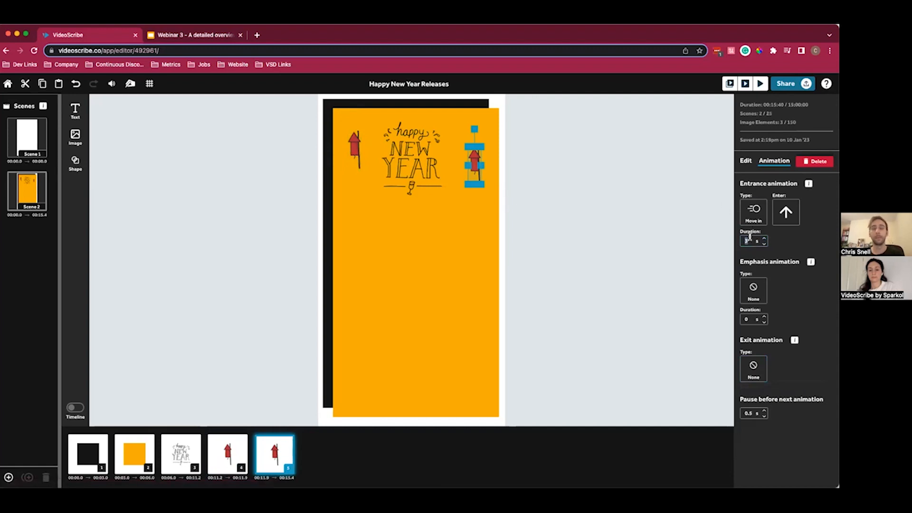
type("0.2")
left_click(754, 368)
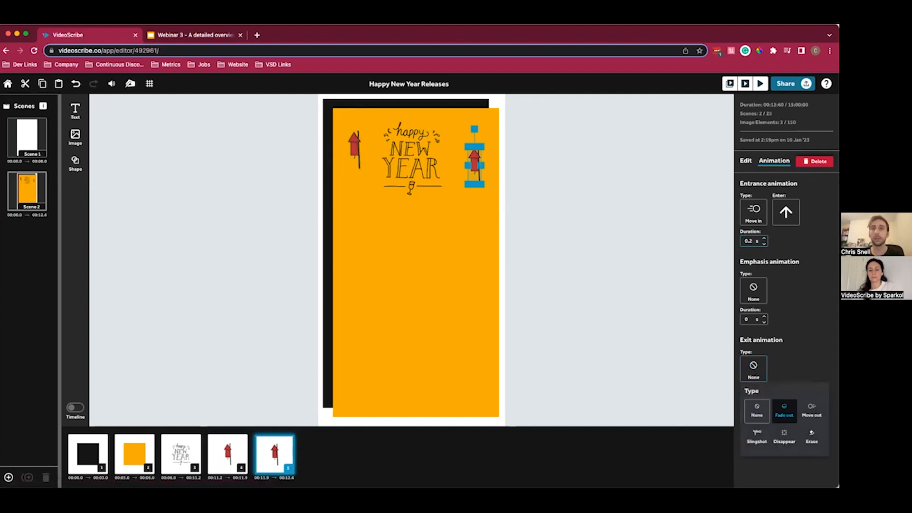
left_click(784, 435)
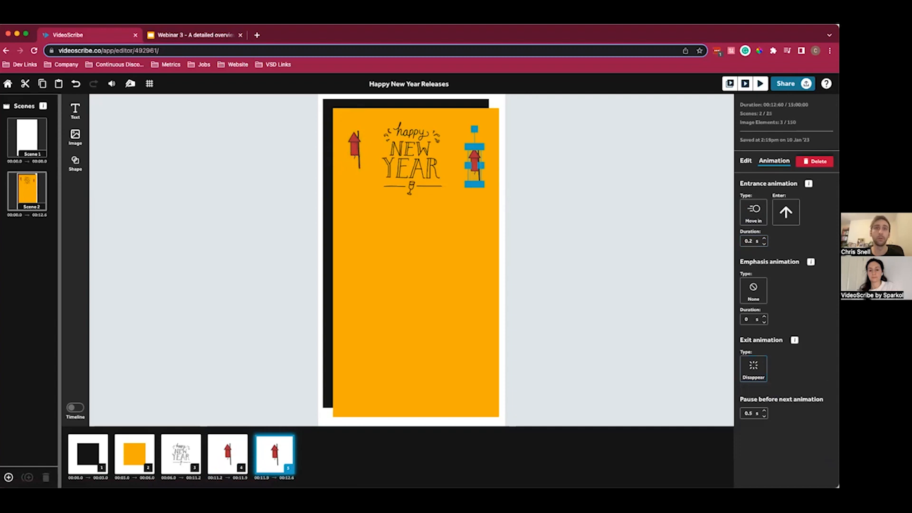
- Set the pause before the next animation to 0.2 s for both rockets
type("0.2")
left_click(686, 394)
left_click(352, 135)
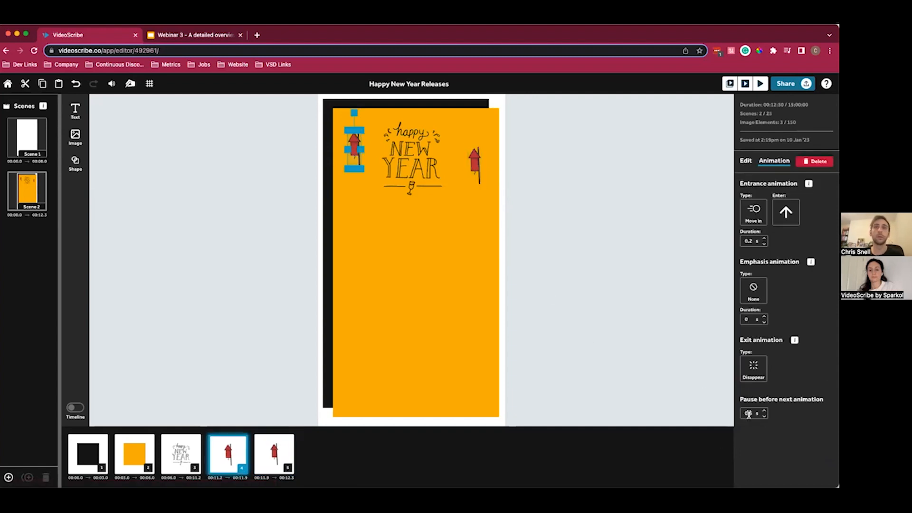
left_click(224, 209)
- Insert the colorful firework burst from the saved images, shrink it over the left rocket and place a copy over the right rocket
left_click(75, 137)
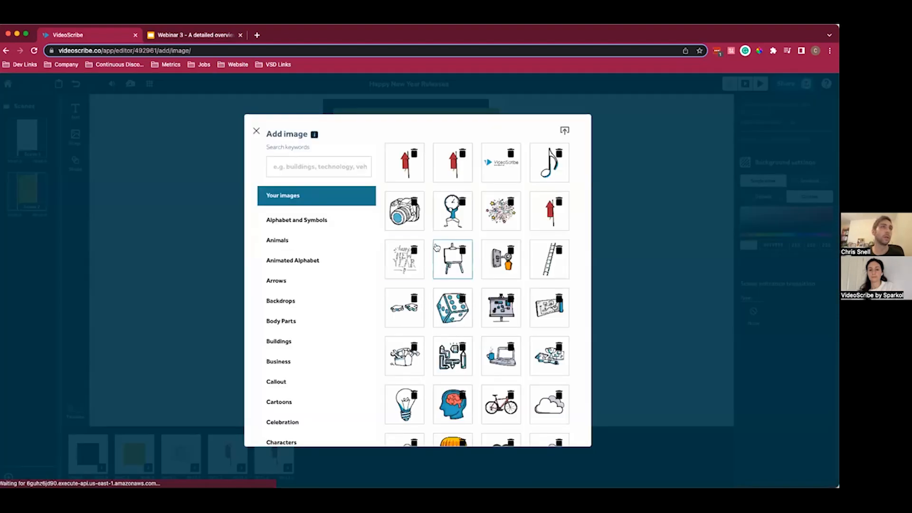
left_click(504, 214)
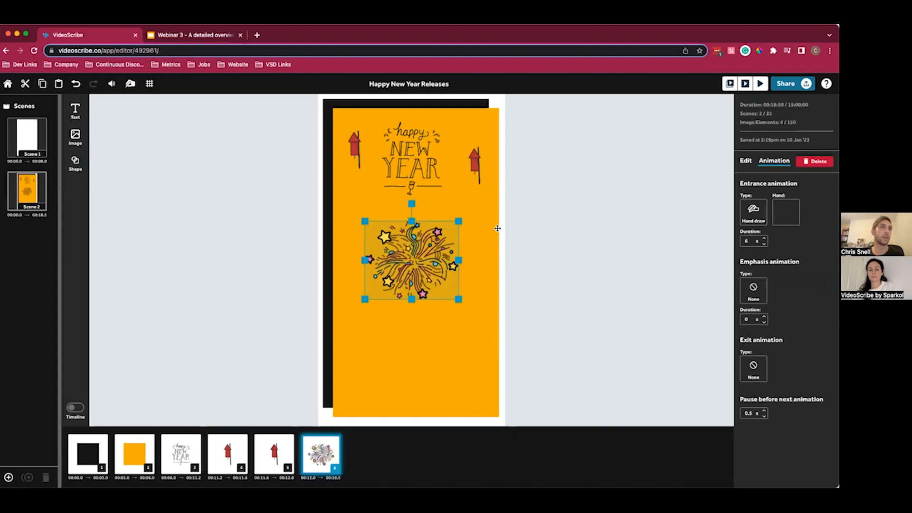
left_click_drag(364, 221, 360, 154)
key("super+v")
left_click_drag(359, 154, 476, 166)
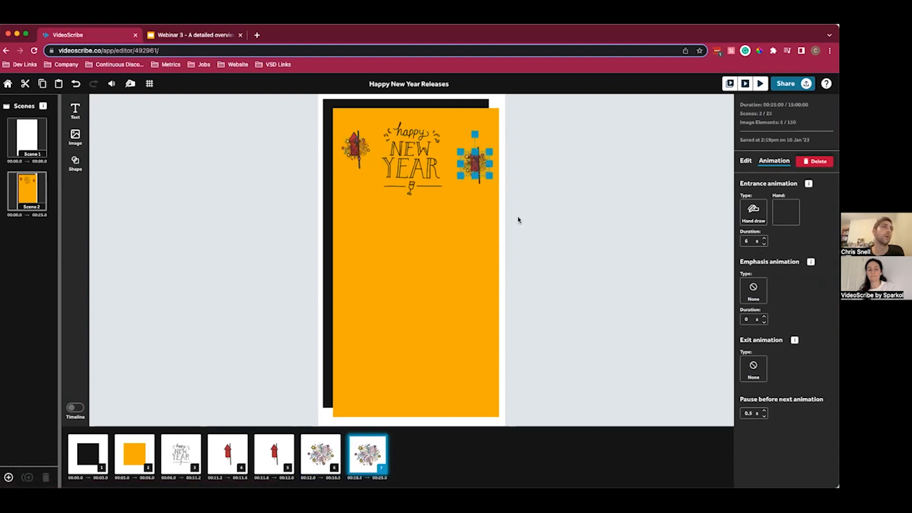
left_click(601, 349)
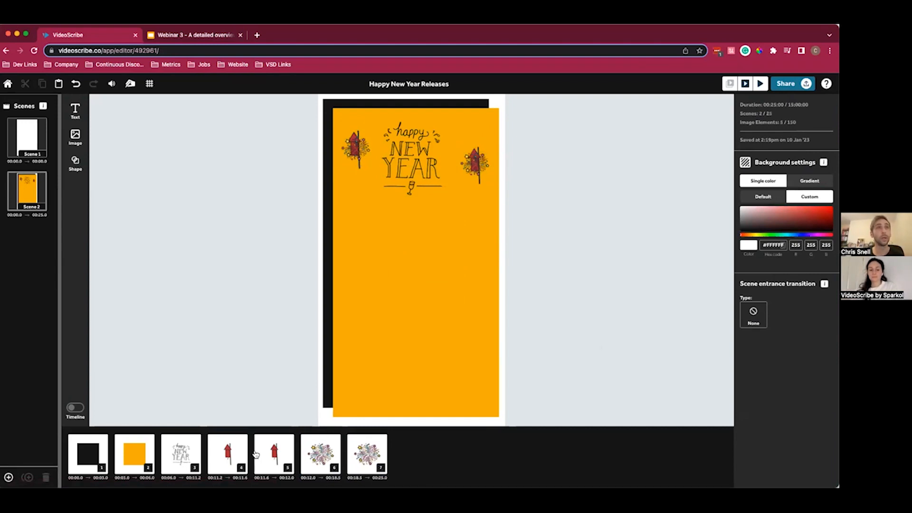
- Reorder the left firework burst to directly follow the first rocket and give both bursts a 0.5 s Draw entrance
left_click_drag(322, 459, 267, 458)
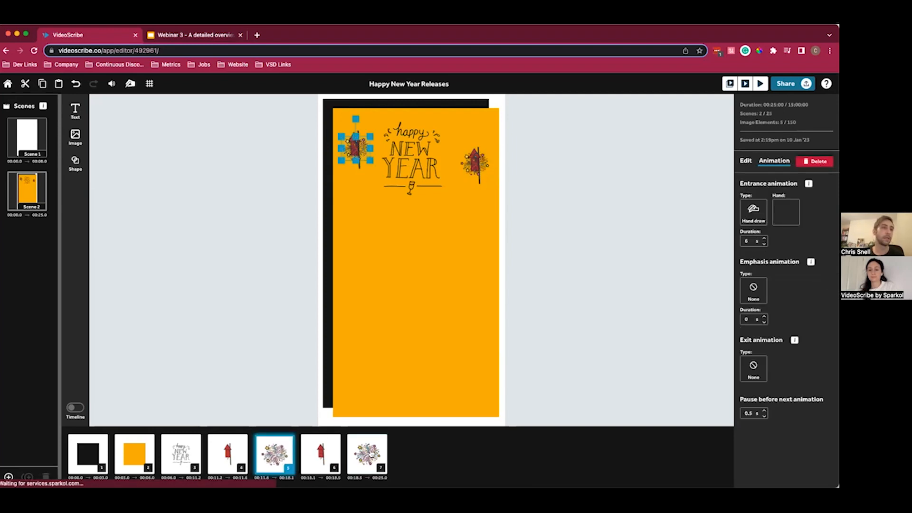
left_click(371, 453, "shift")
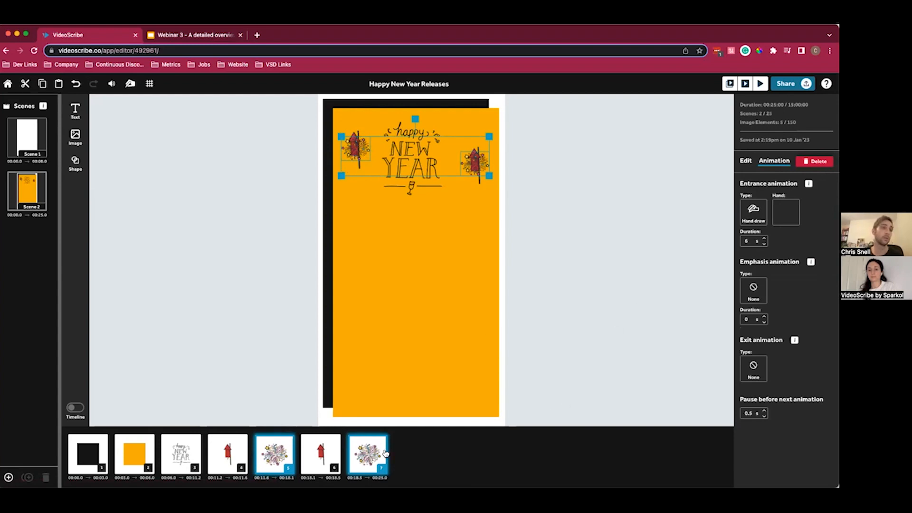
left_click(753, 211)
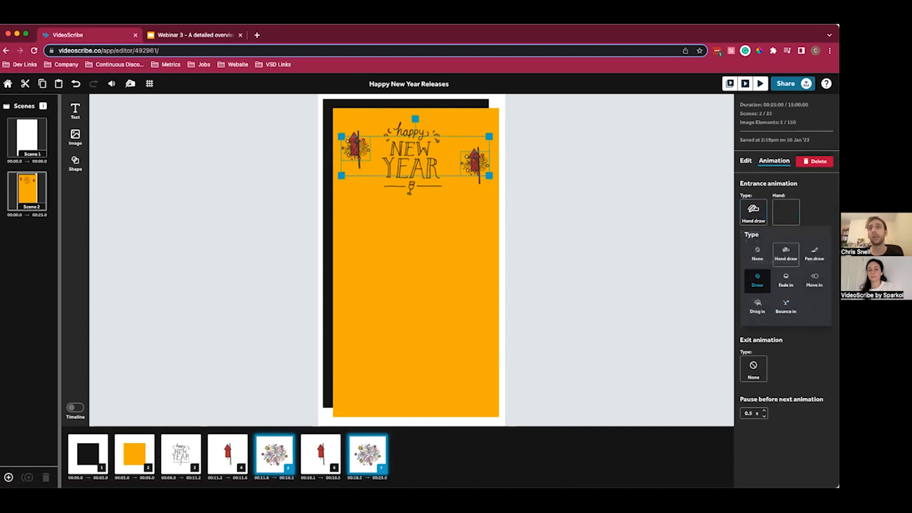
left_click(757, 280)
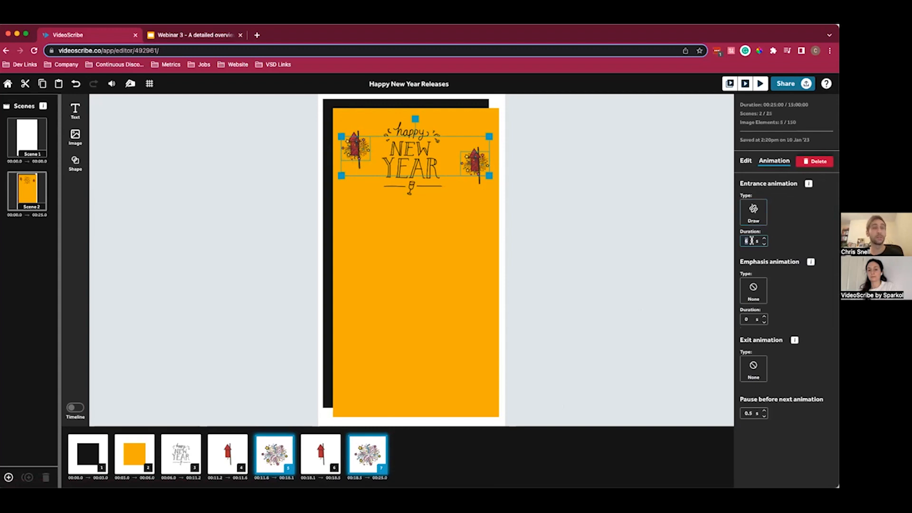
type("1")
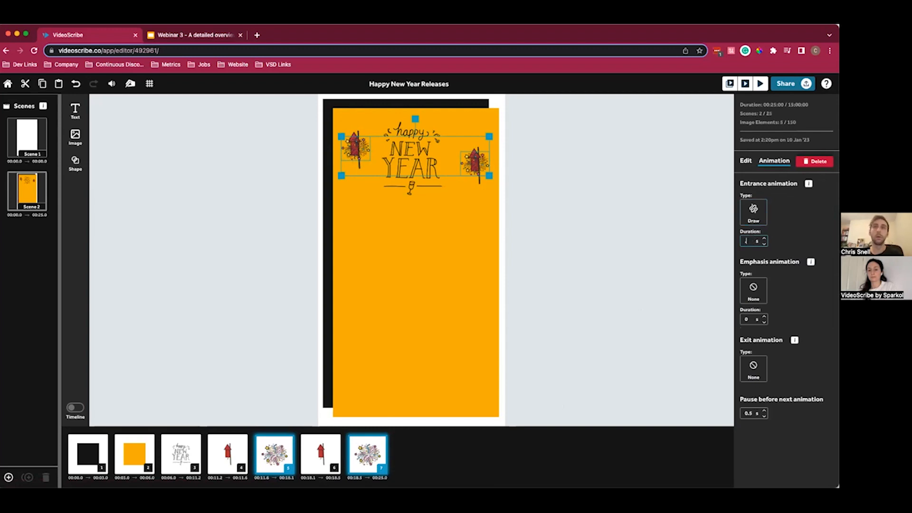
key("Return")
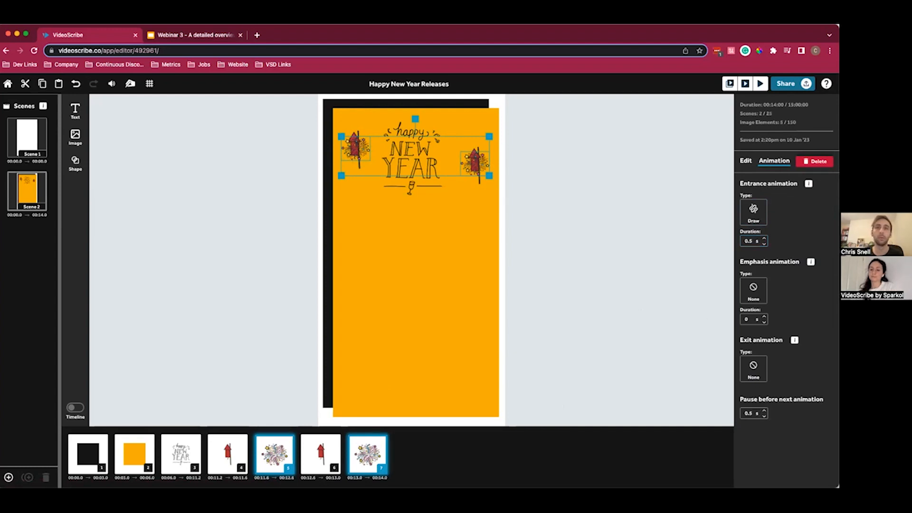
left_click(625, 330)
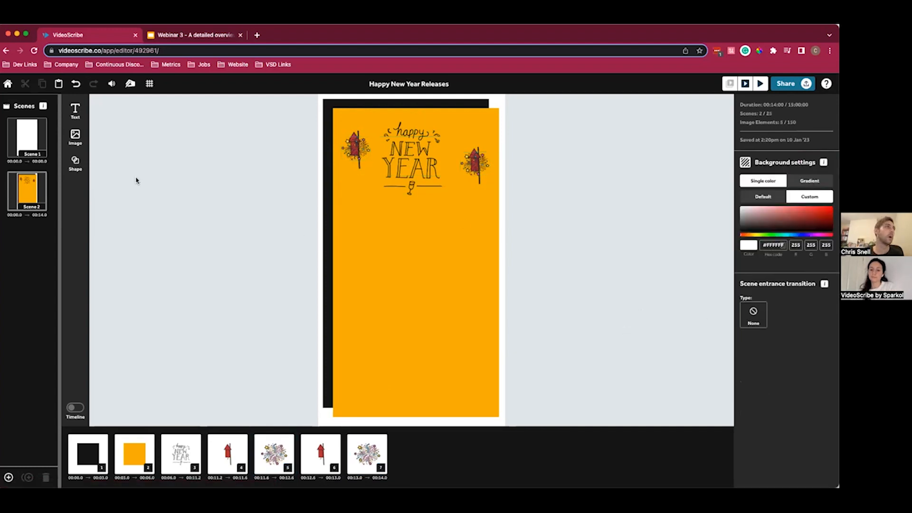
- Add a three-line text reading "We hope you all had / wonderful holidays and / wish you all the best for"
left_click(75, 110)
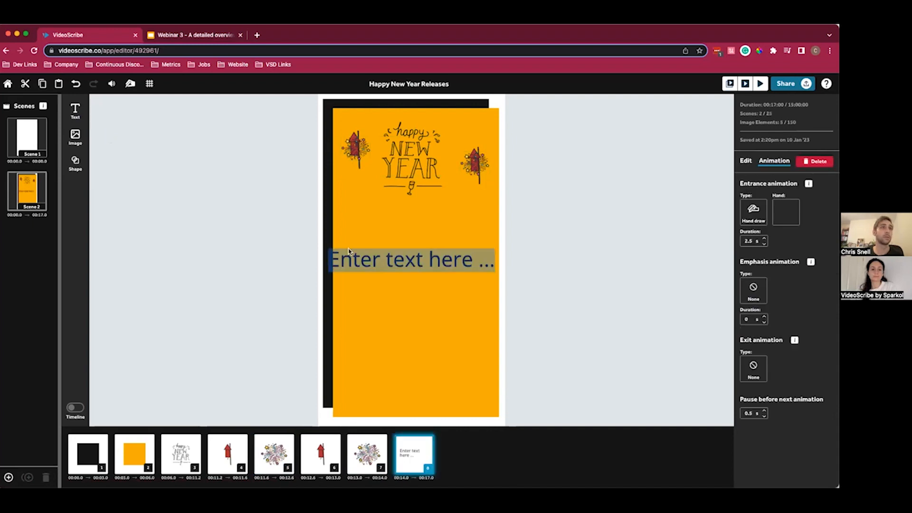
type("We hope you all ha")
key("Return")
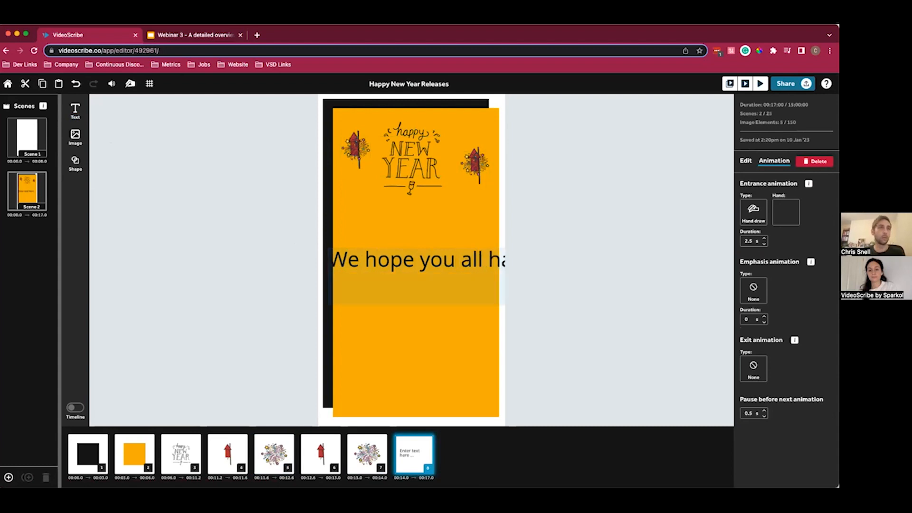
type("wonderful ho")
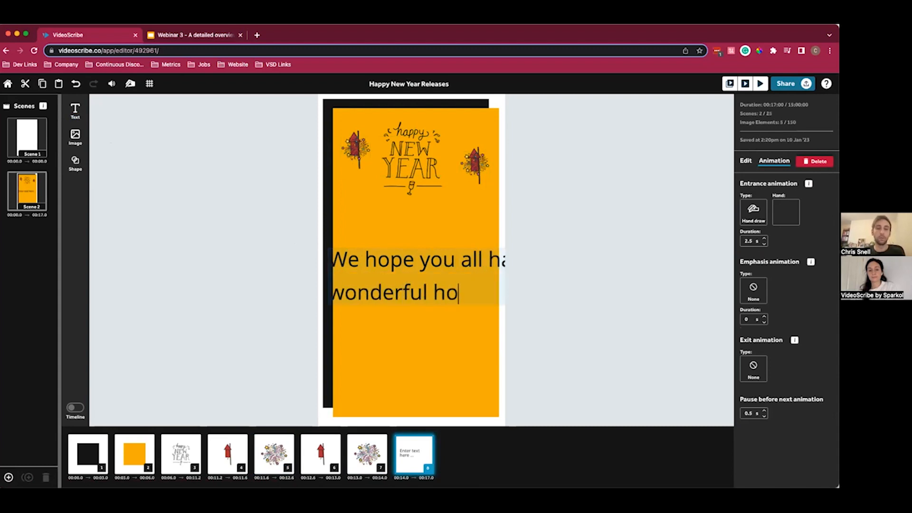
type("lidays")
key("Return")
type("wi")
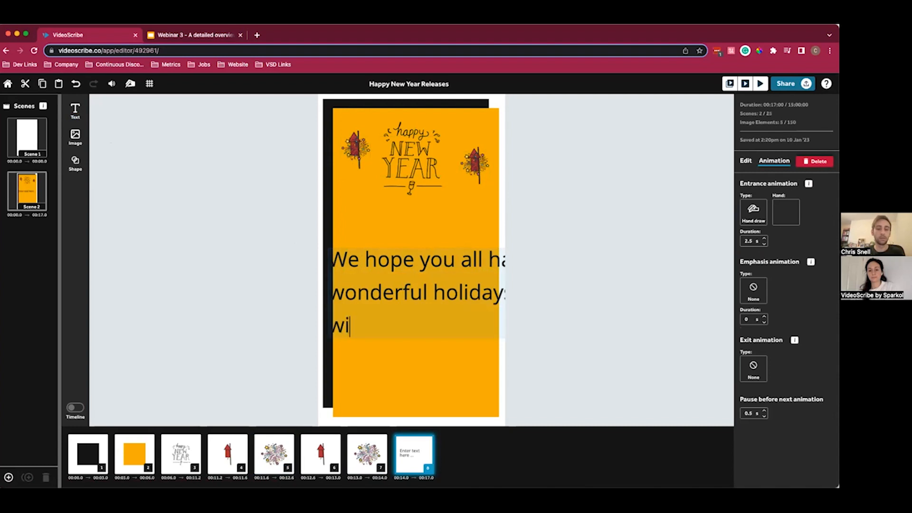
type("sh you all the be")
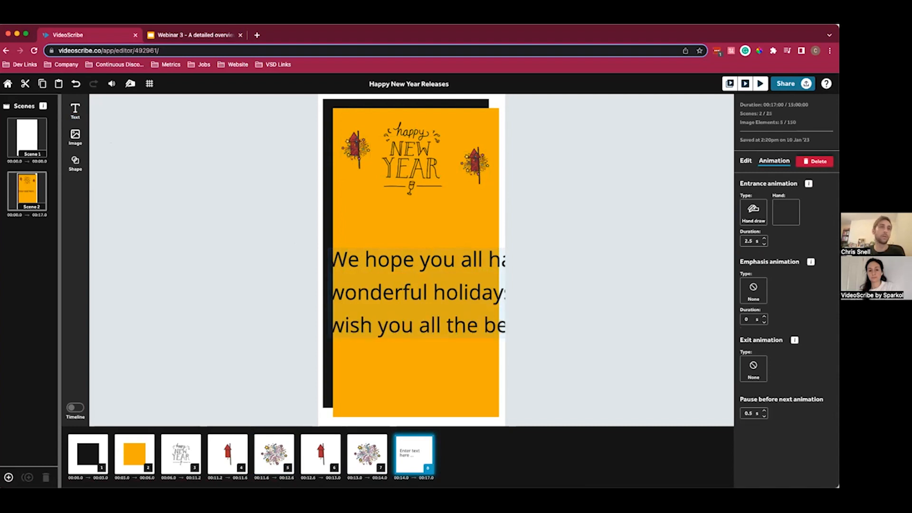
left_click(558, 267)
- Set the greeting text's entrance duration to 1.5 s and change its font to Caveat
left_click(415, 299)
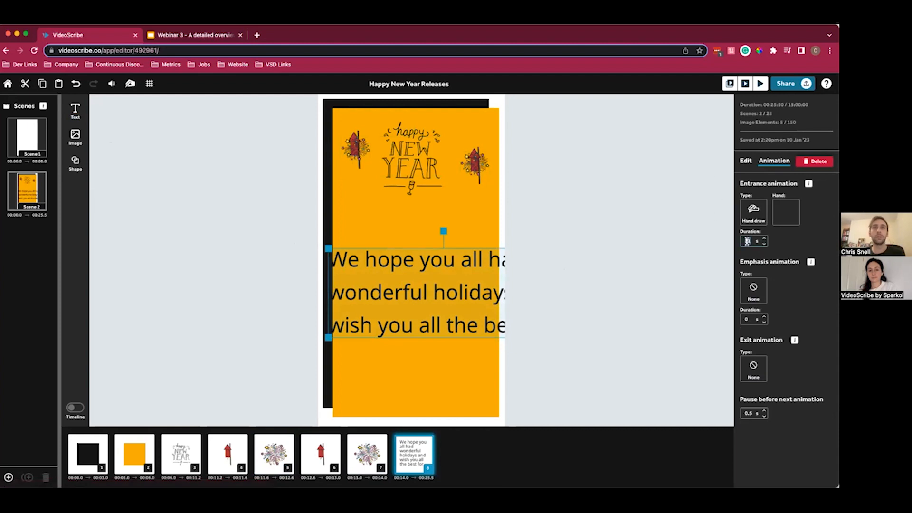
type("1.5")
left_click(745, 163)
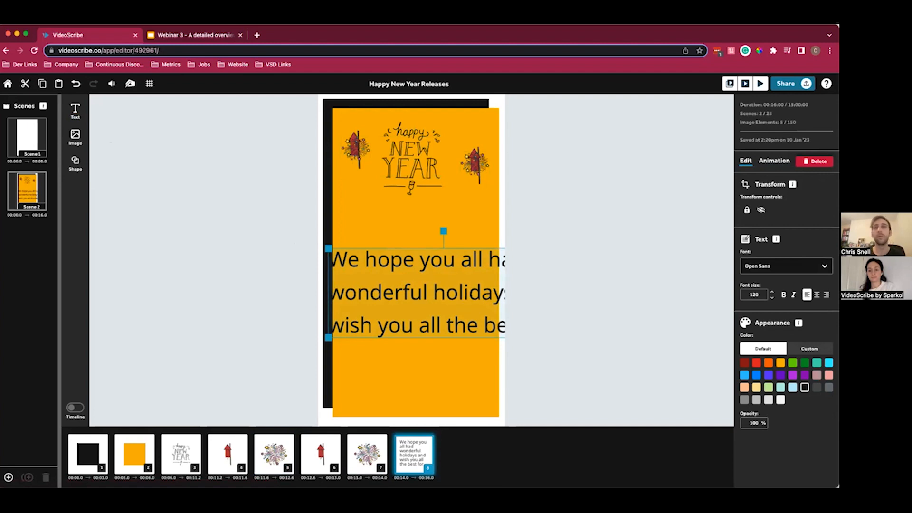
left_click(792, 266)
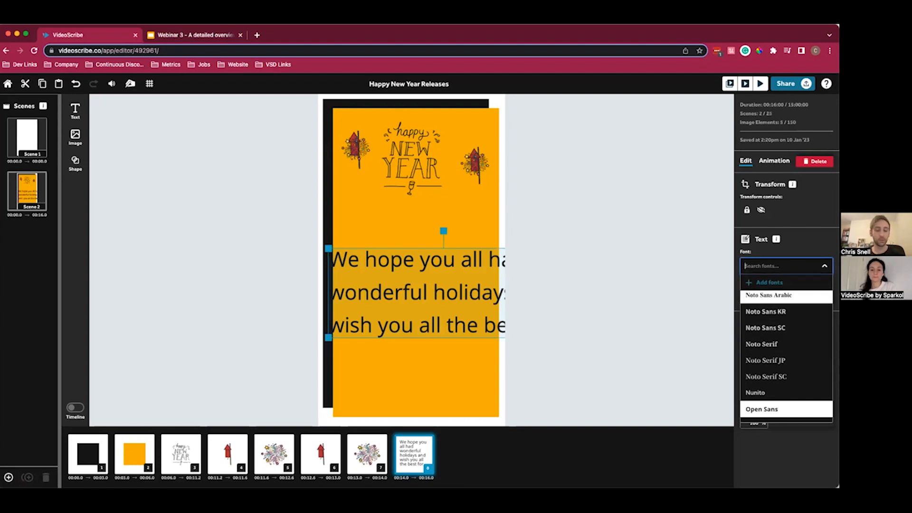
type("caveat")
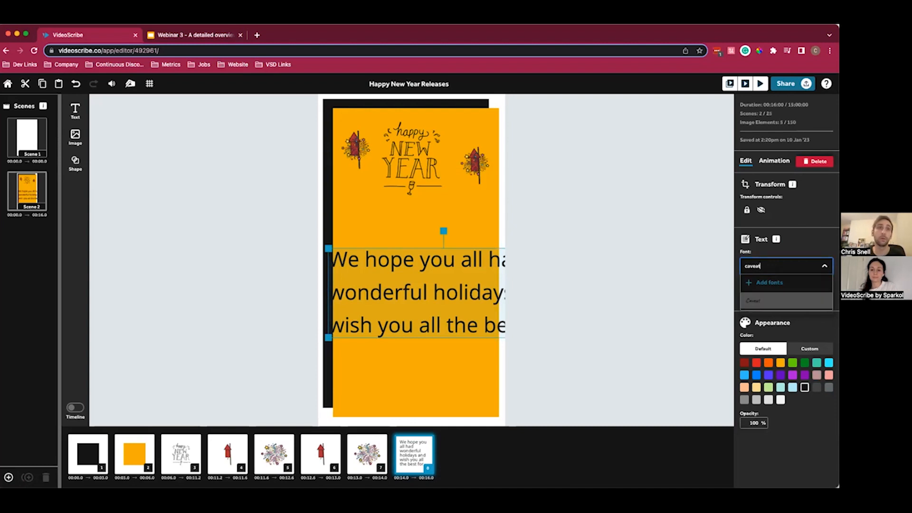
key("Return")
- Reduce the greeting to font size 94, position it beneath the New Year lettering and center-align its lines
left_click(759, 294)
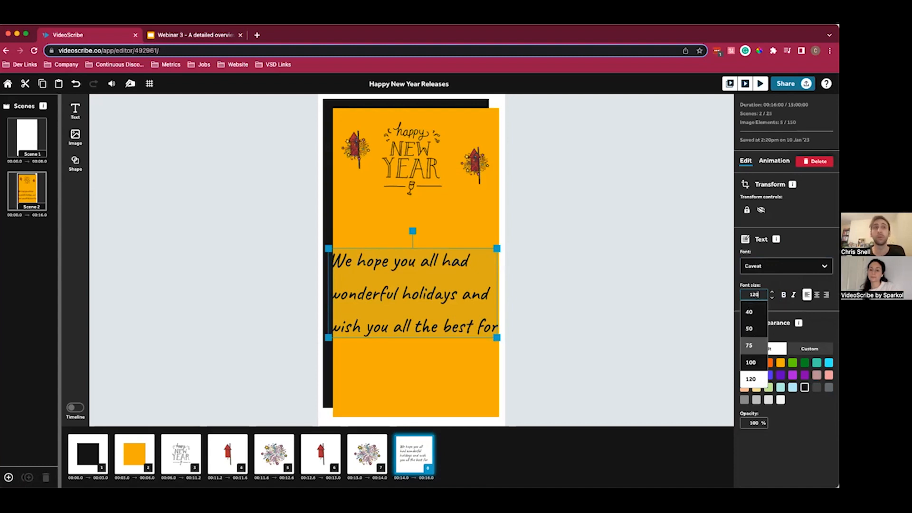
left_click(750, 345)
left_click_drag(375, 281, 398, 248)
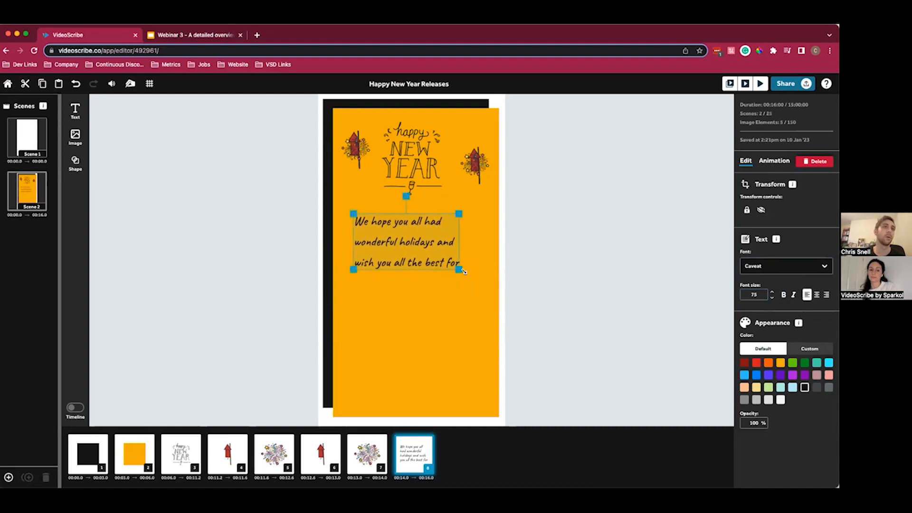
mouse_move(459, 269)
left_mouse_down()
mouse_move(482, 283)
mouse_move(450, 258)
left_mouse_up()
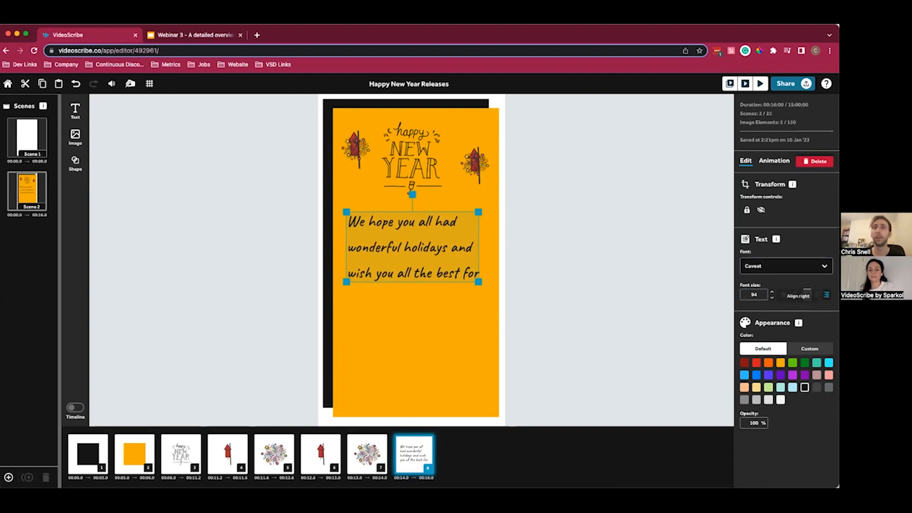
left_click(816, 295)
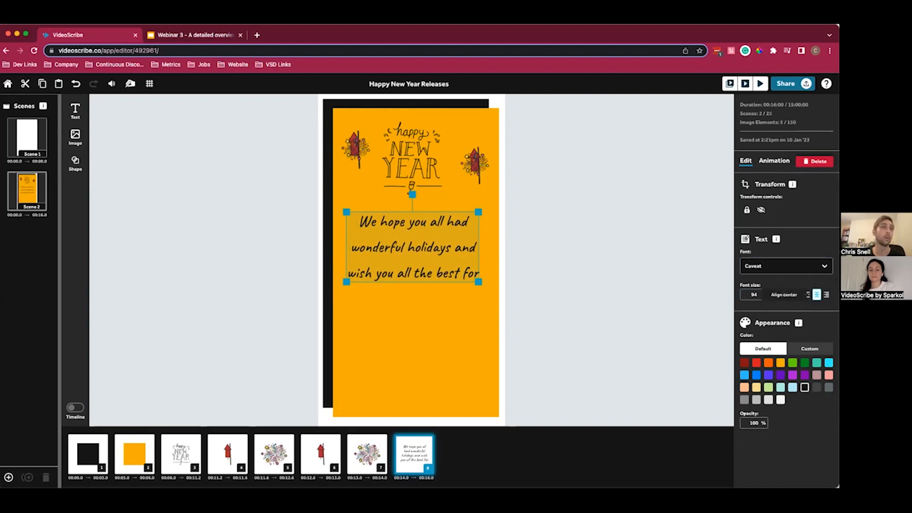
left_click(585, 295)
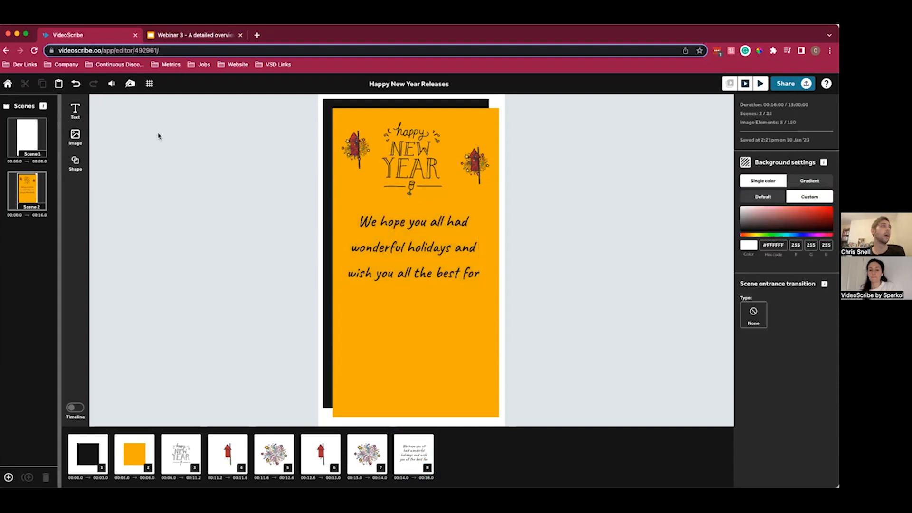
- Add a separate text reading "2023!" below the greeting on the orange rectangle
left_click(79, 114)
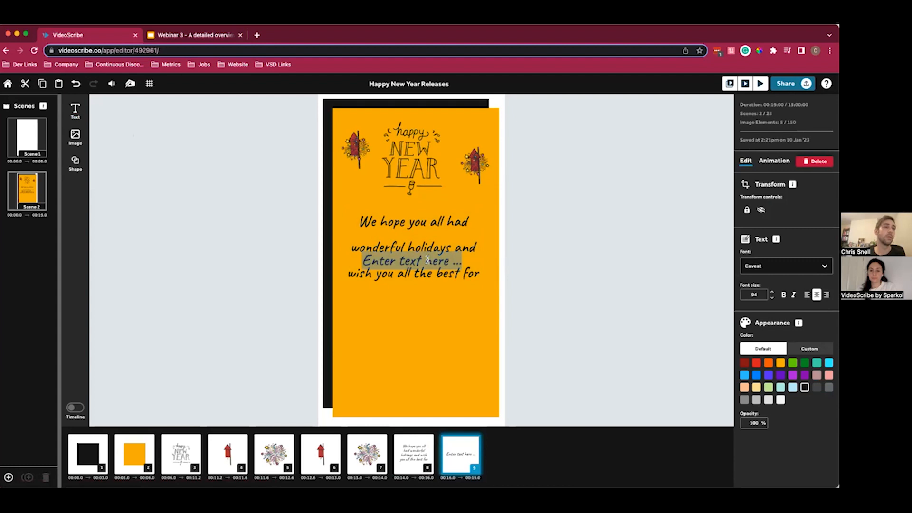
left_click(435, 317)
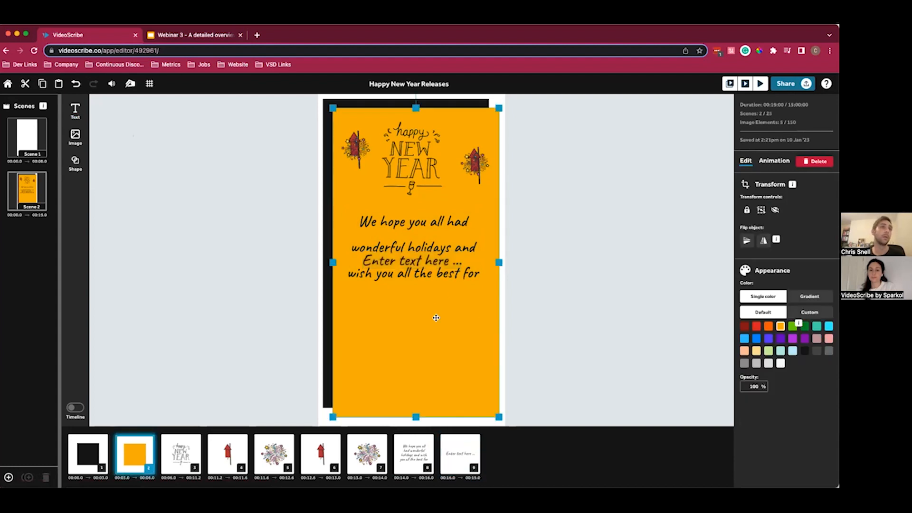
left_click_drag(379, 265, 380, 327)
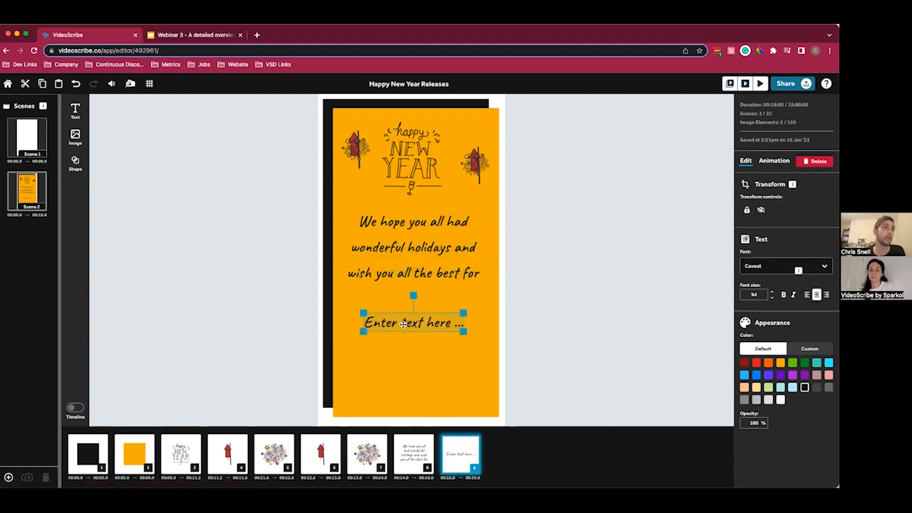
double_click(428, 326)
triple_click(427, 325)
type("202")
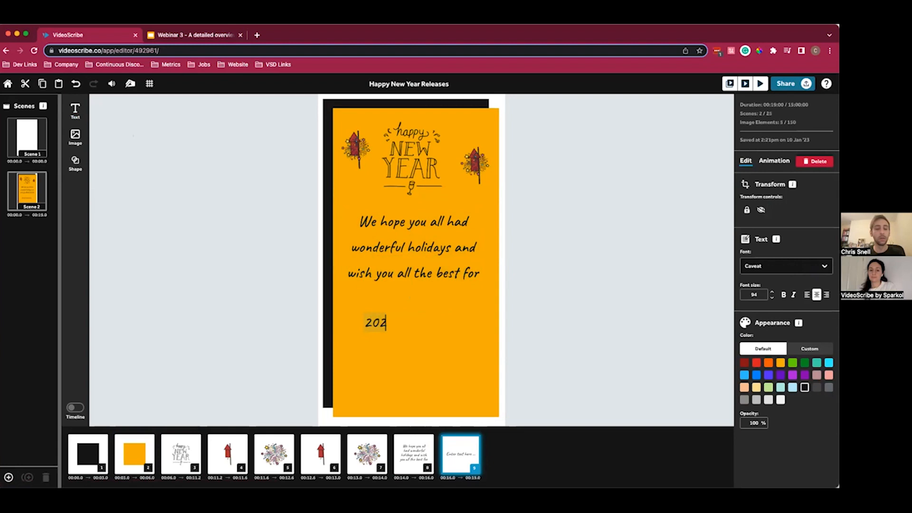
type("3!")
left_click(545, 329)
- Enlarge the "2023!" text to font size 263 and move it slightly up toward the greeting
left_click(392, 326)
left_click_drag(399, 332, 453, 370)
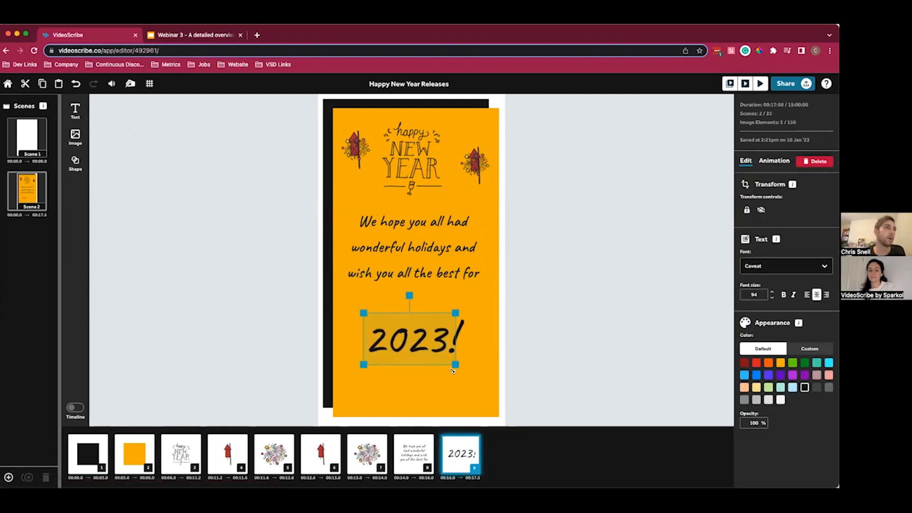
left_click_drag(423, 344, 423, 331)
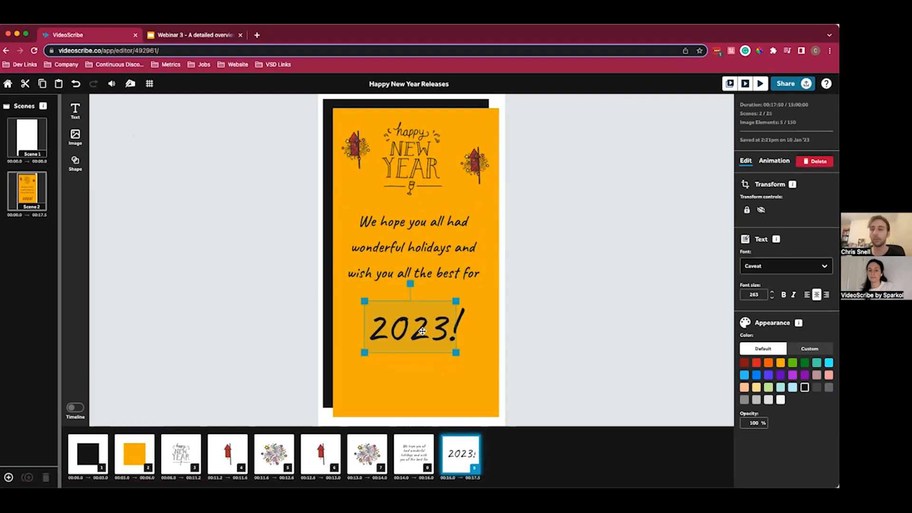
left_click(562, 317)
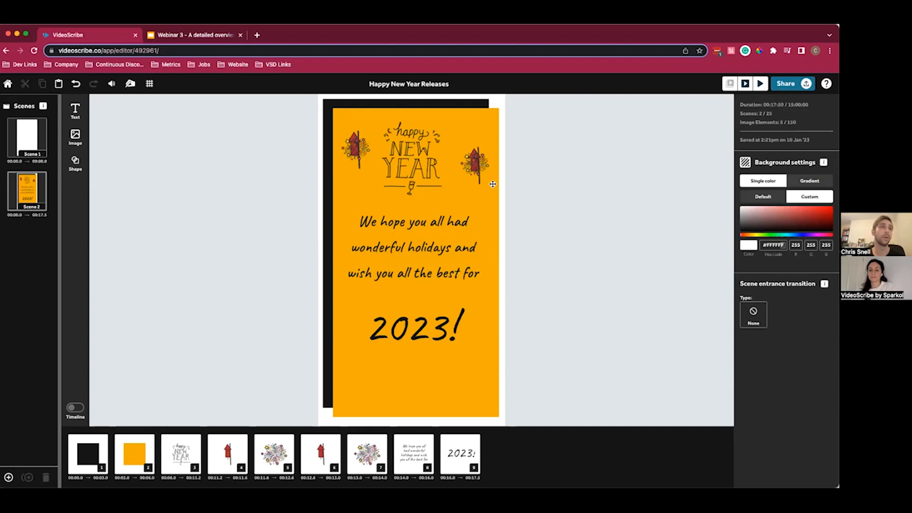
- Preview the current scene to check the rocket, firework and text animations
left_click(418, 239)
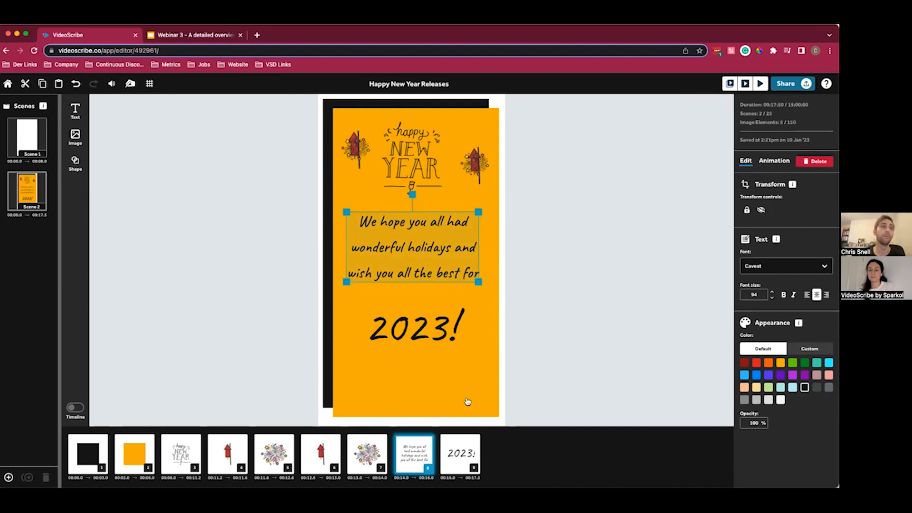
left_click(745, 85)
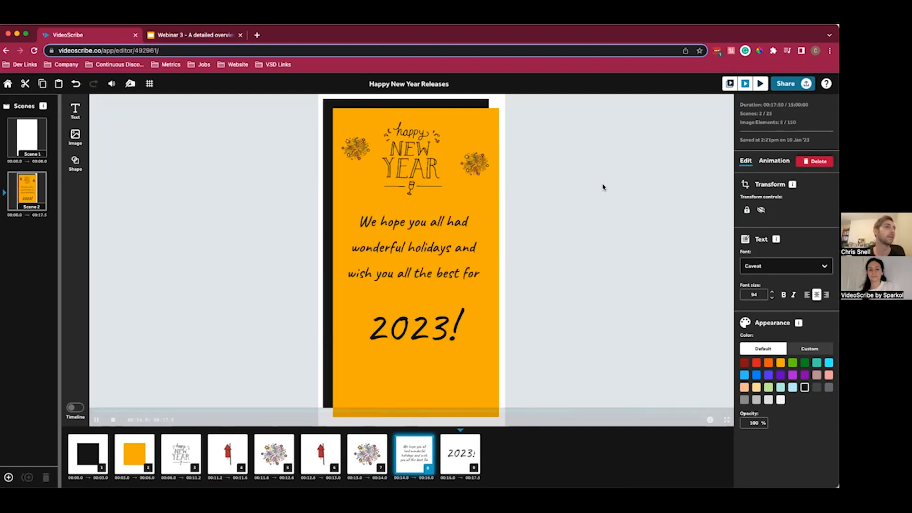
left_click(572, 351)
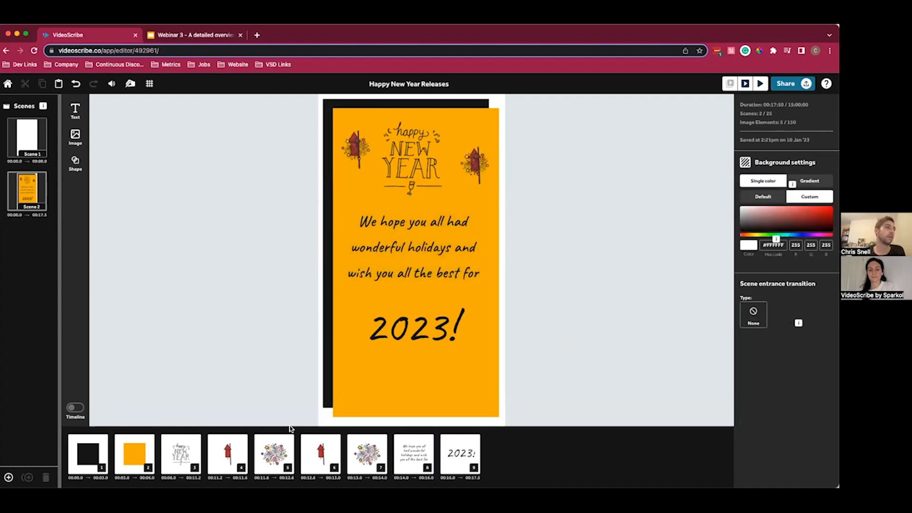
- Set the entrance duration of both rockets to 0.5 s
left_click(228, 454)
left_click(321, 453, "shift")
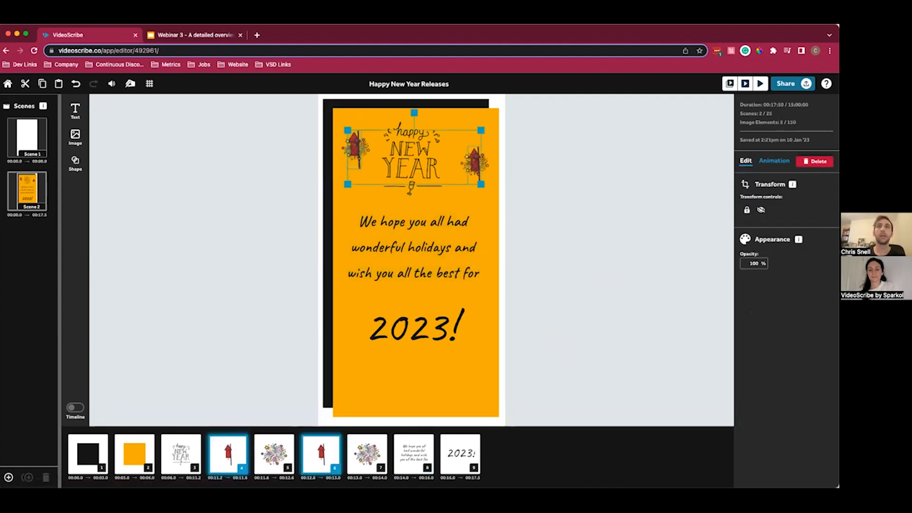
left_click(775, 160)
double_click(749, 241)
type(".5")
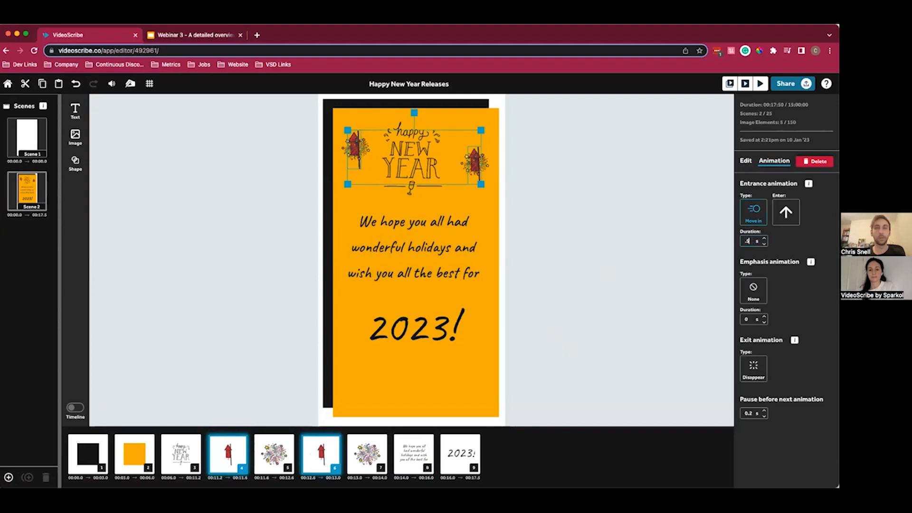
left_click(586, 211)
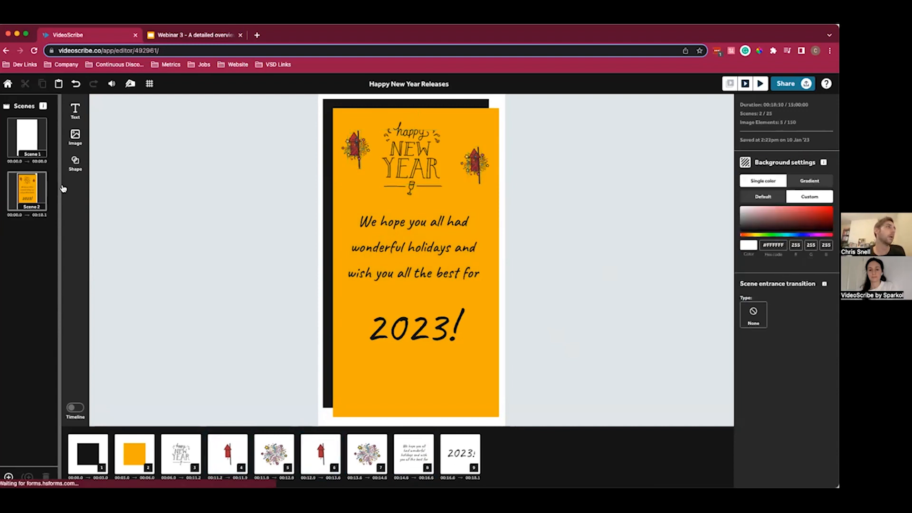
- Move the greeting scene ahead of the blank scene and delete the blank scene
left_click(33, 199)
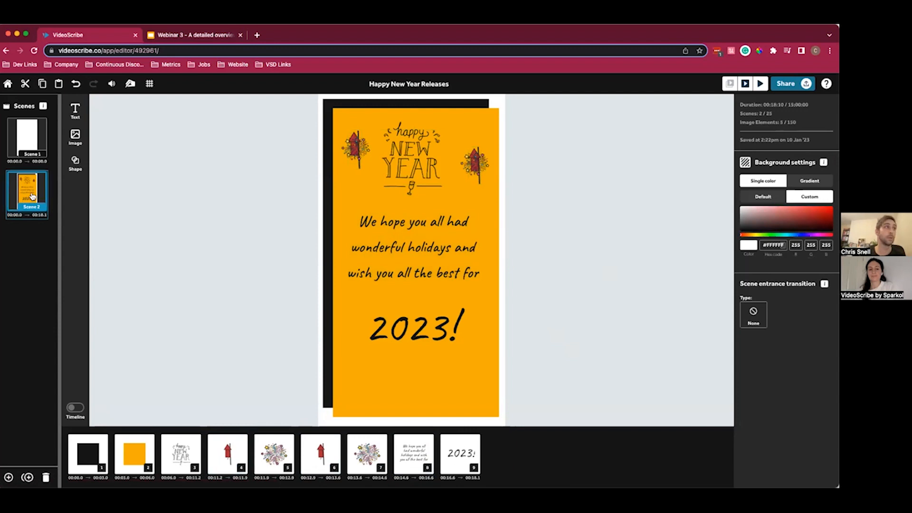
left_click_drag(32, 196, 37, 145)
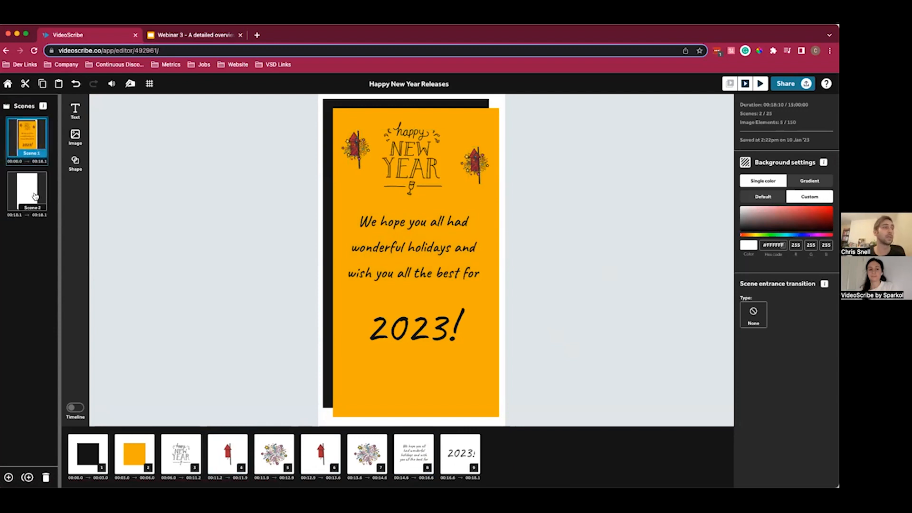
left_click(34, 196)
key("Delete")
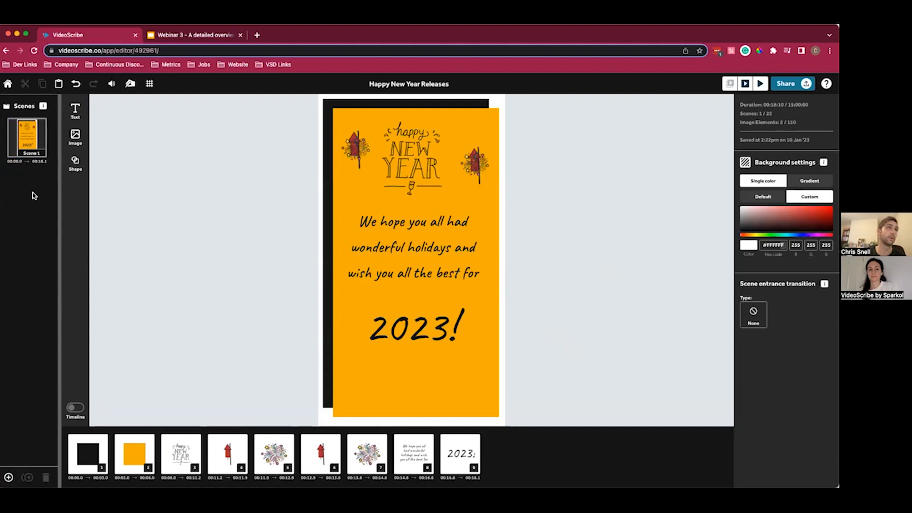
- Duplicate the greeting scene and delete the Happy New Year lettering, rockets and fireworks from the copy
left_click(40, 143)
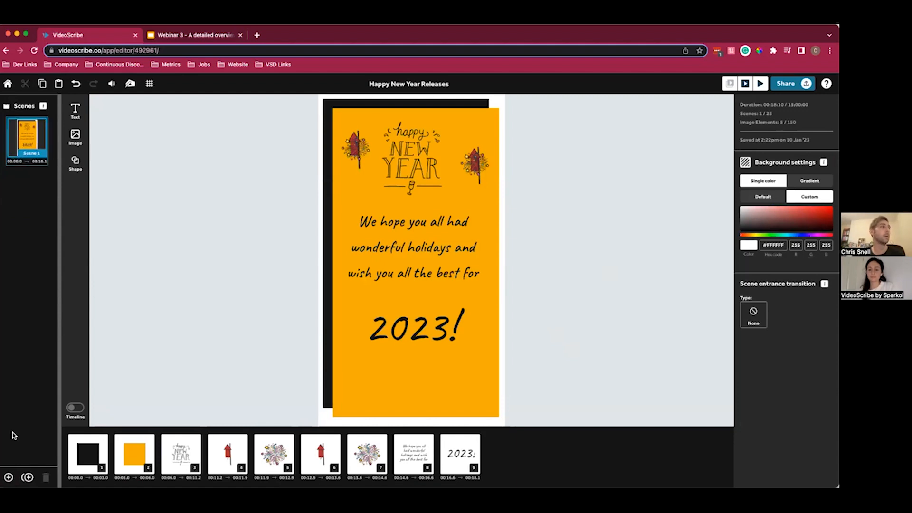
left_click(28, 478)
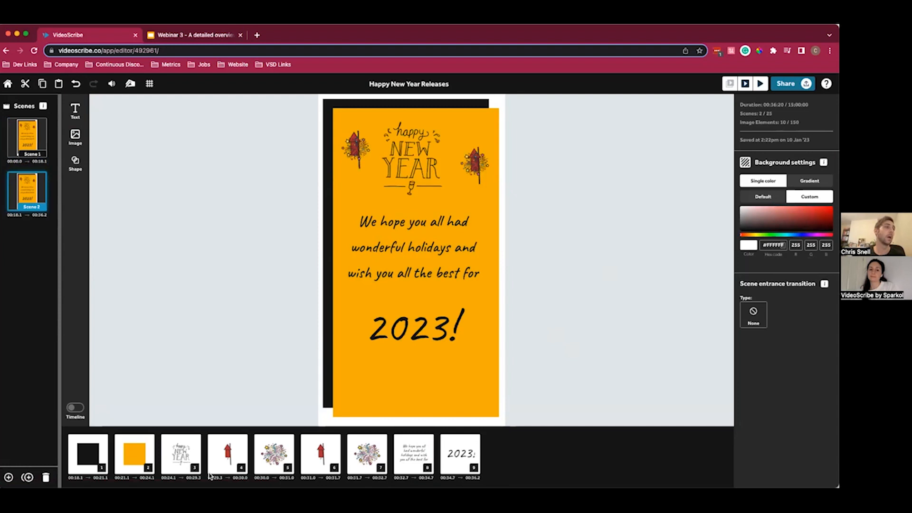
left_click(181, 455)
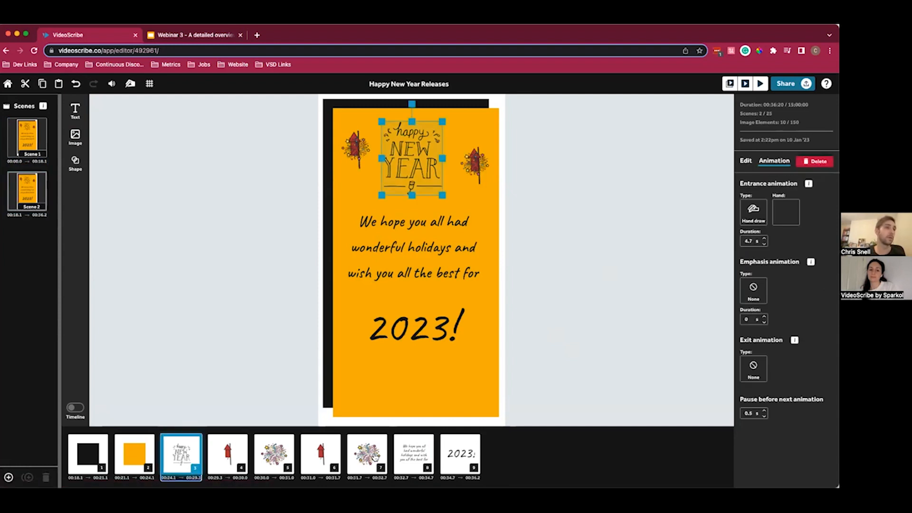
left_click(376, 457, "shift")
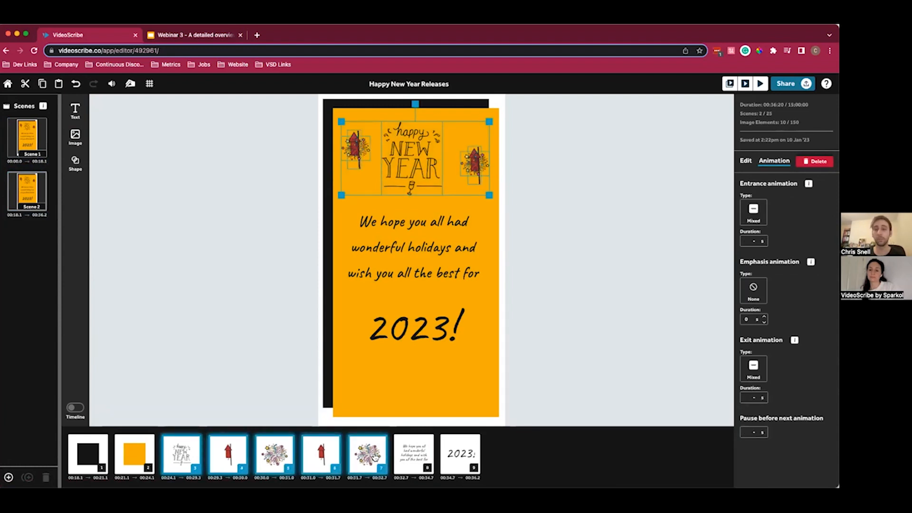
key("Delete")
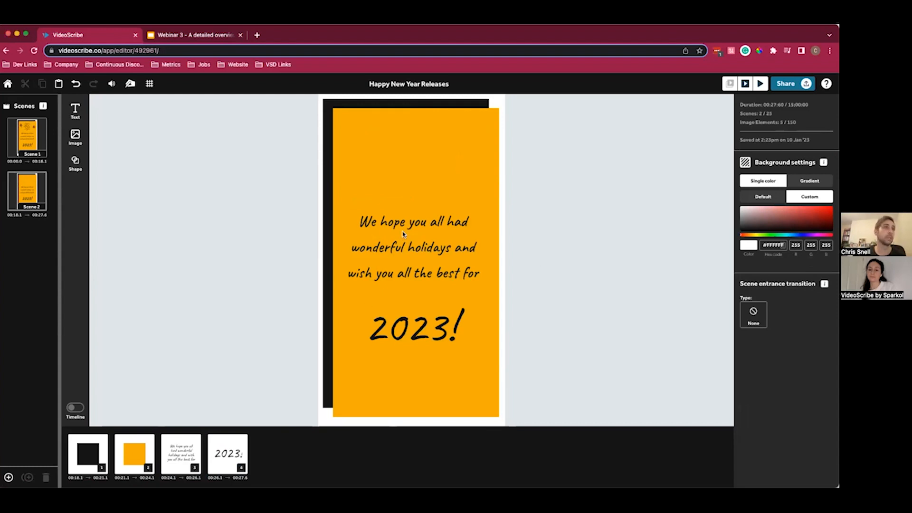
- Move the greeting text up and replace its wording with "Some exciting product improvements to look out for coming soon!" on three lines
left_click(403, 253)
left_click_drag(404, 253, 416, 181)
double_click(429, 180)
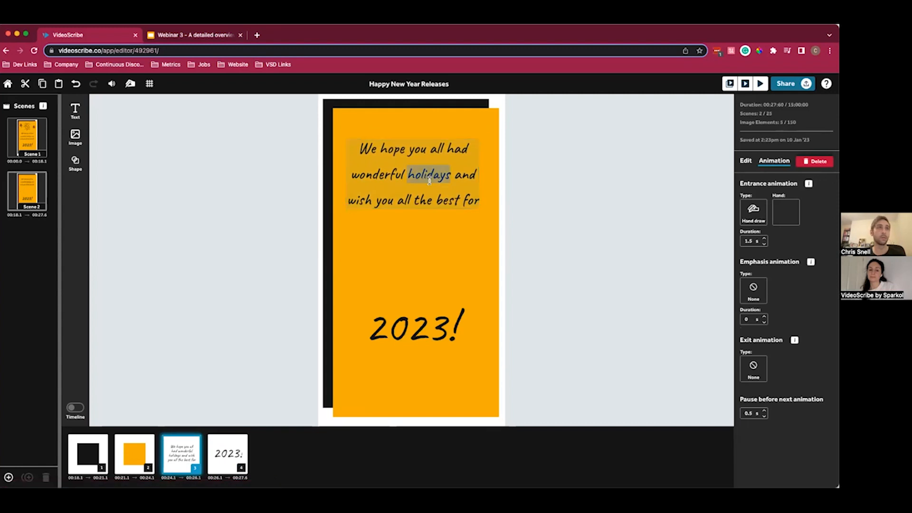
key("ctrl+a")
type("Some exciting product")
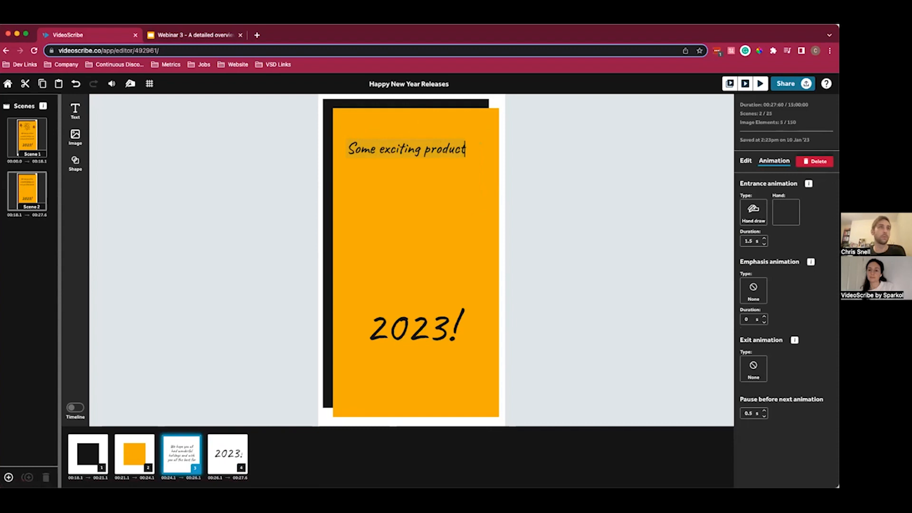
key("Return")
type("impr")
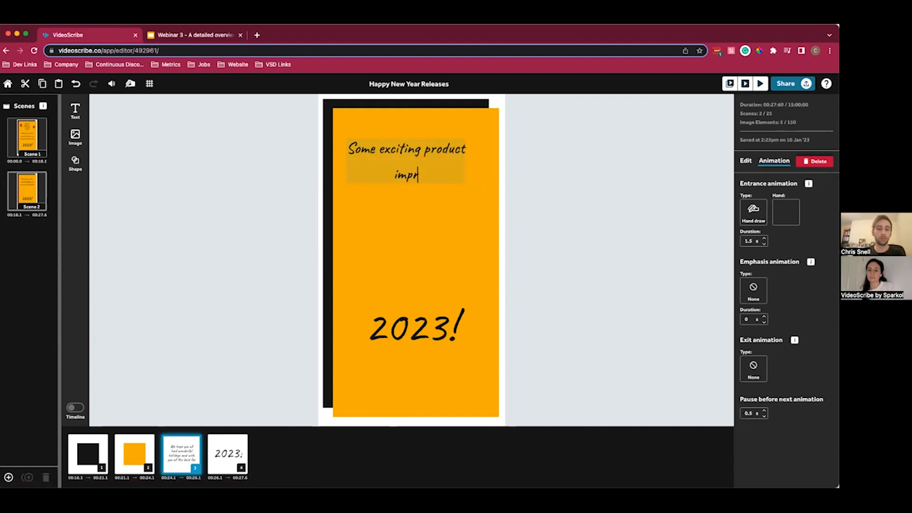
type("ovements to look out for")
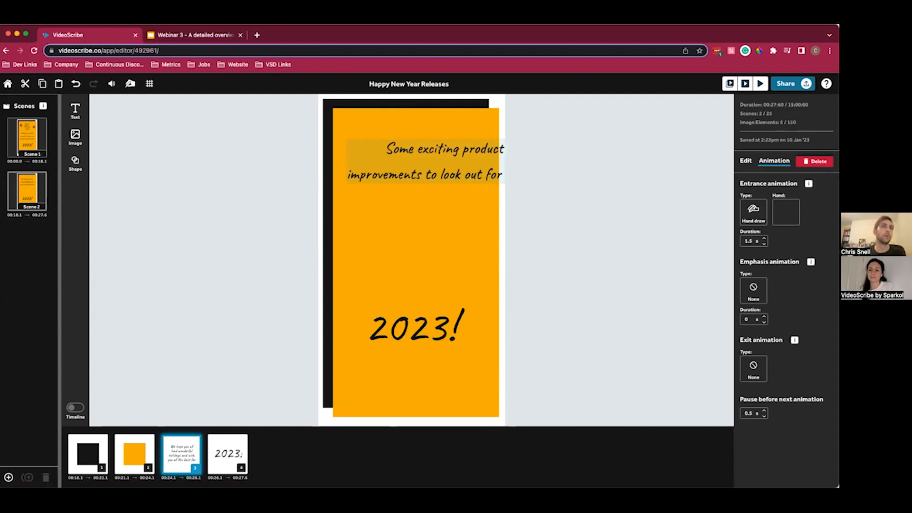
left_click(484, 175)
key("Return")
key("super+Right")
type("soon!")
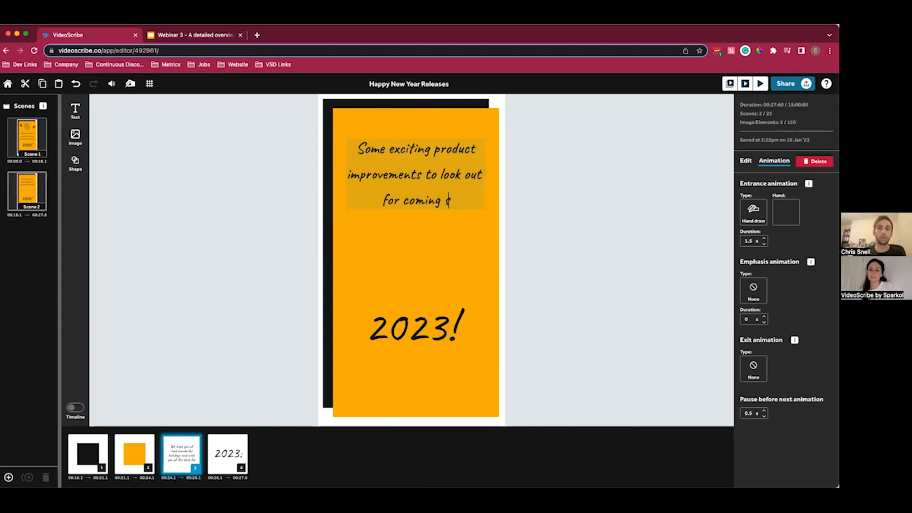
- Move the new heading up to the orange rectangle's upper edge and delete the "2023!" text
left_click(517, 183)
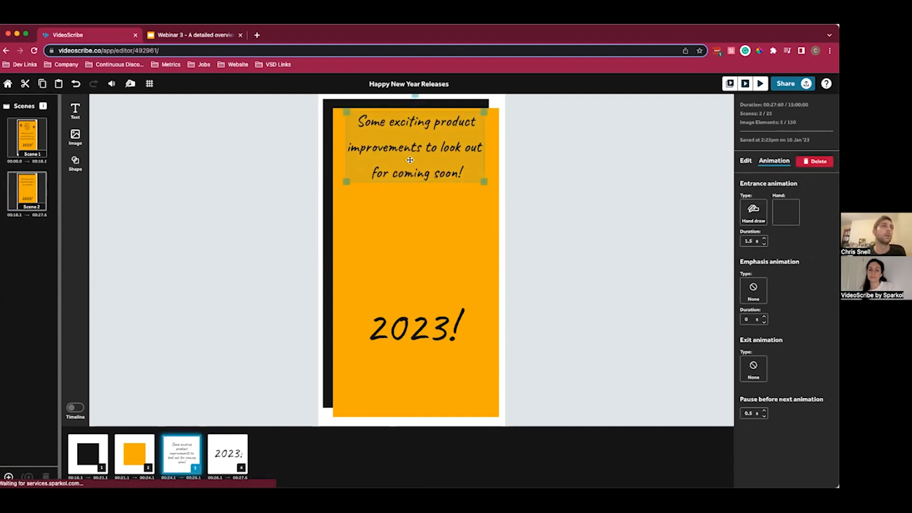
left_click(409, 325)
key("Delete")
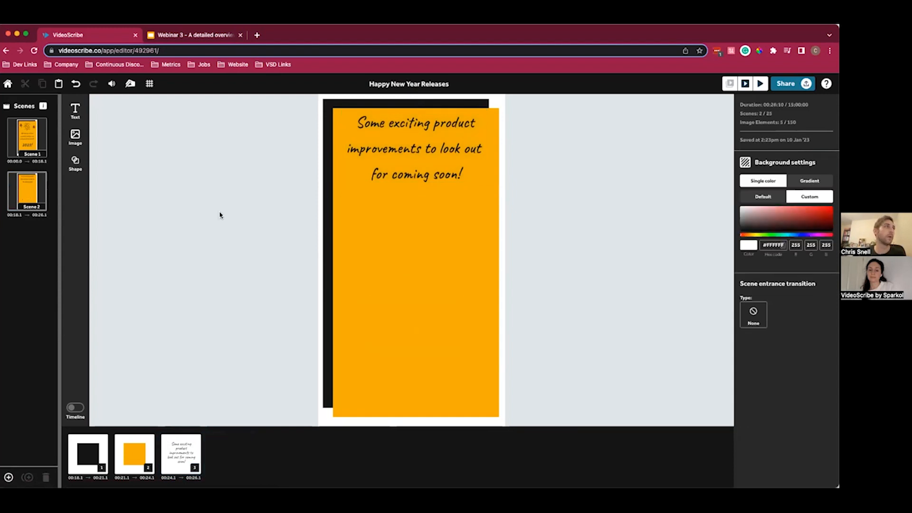
- Add a text reading "Timebased time line" below the heading, near the rectangle's left edge
left_click(75, 110)
left_click(406, 273)
left_click_drag(417, 259, 394, 210)
double_click(394, 209)
triple_click(394, 210)
type("Rtime")
key("BackSpace")
key("BackSpace")
key("BackSpace")
key("BackSpace")
type("Timebased time line")
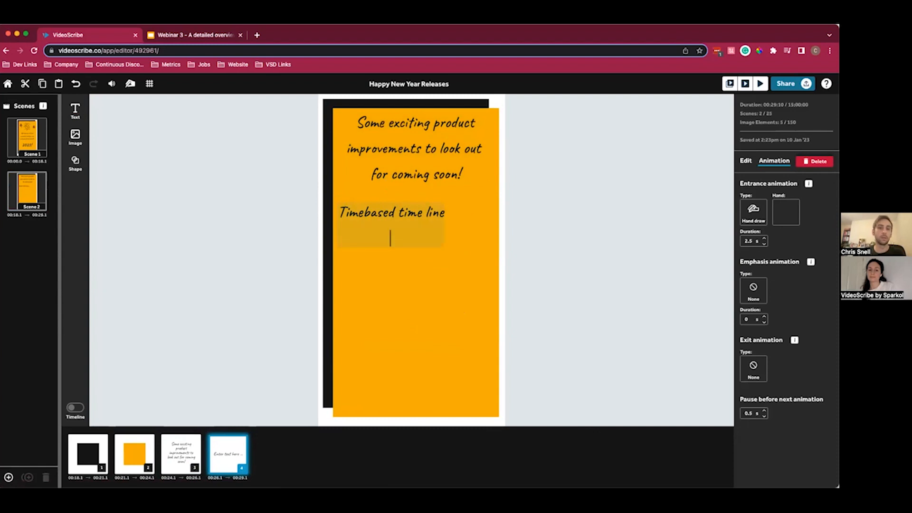
key("BackSpace")
type("e")
left_click(533, 213)
- Duplicate the "Timebased time line" text directly below it and change the copy to "Camera Controls"
left_click(417, 219)
key("super+c")
key("super+v")
left_click_drag(418, 219, 418, 240)
double_click(409, 237)
key("super+a")
type("Camera")
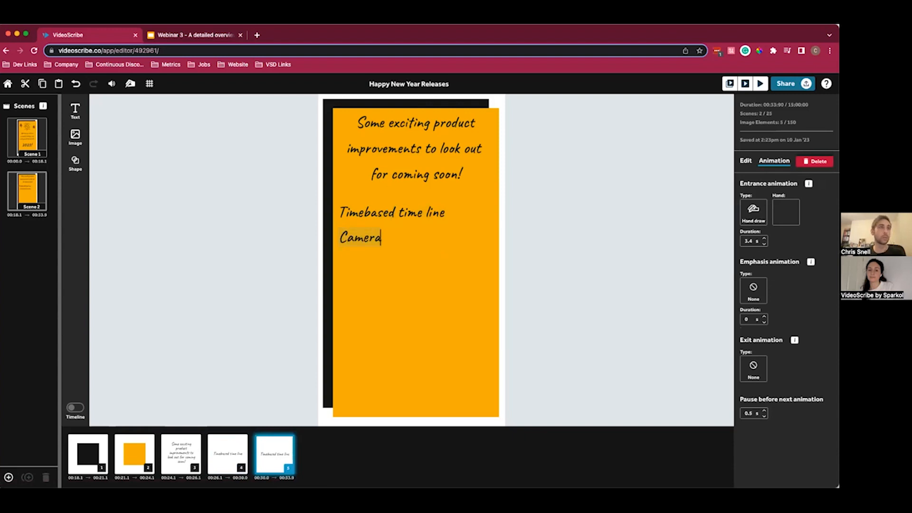
type(" Controls")
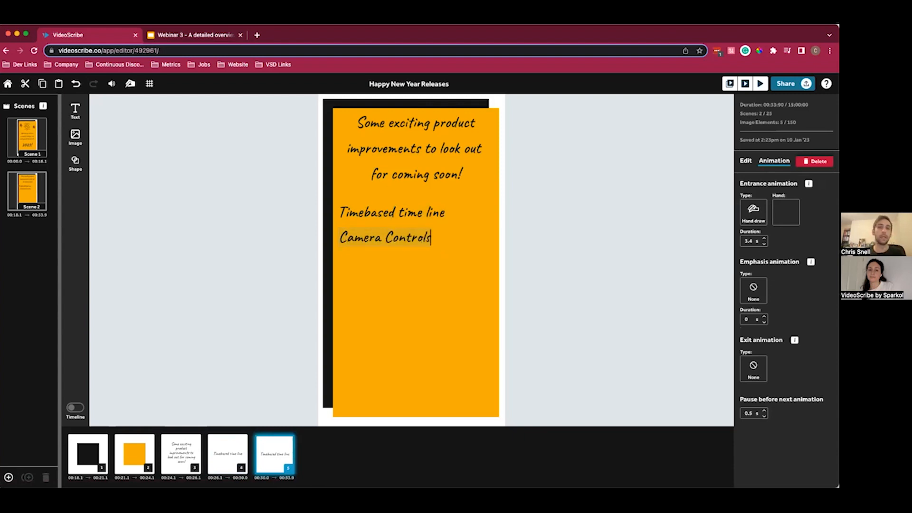
left_click(561, 261)
- Duplicate the "Camera Controls" text directly below it and change the copy to "Audio Library"
left_click(404, 238)
key("super+c")
key("super+v")
left_click_drag(405, 239, 404, 266)
double_click(404, 266)
triple_click(405, 266)
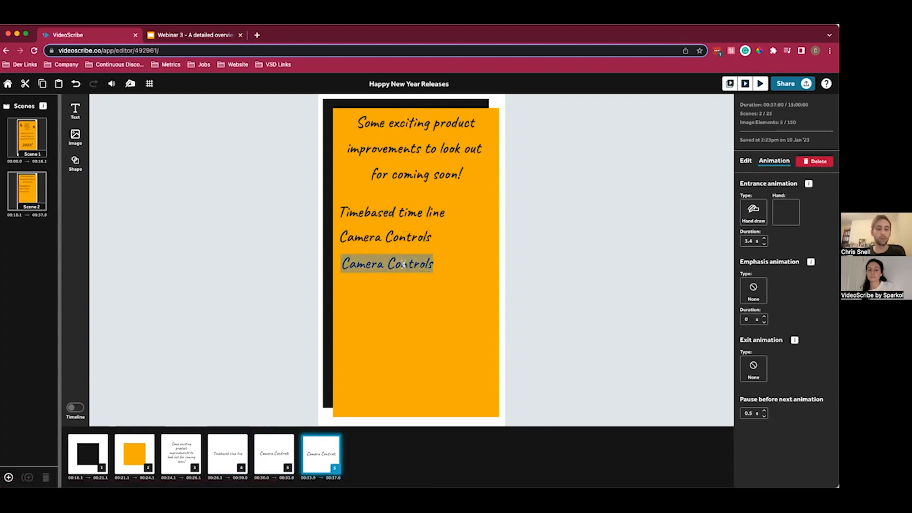
type("Uud")
type("io Library")
left_click(601, 275)
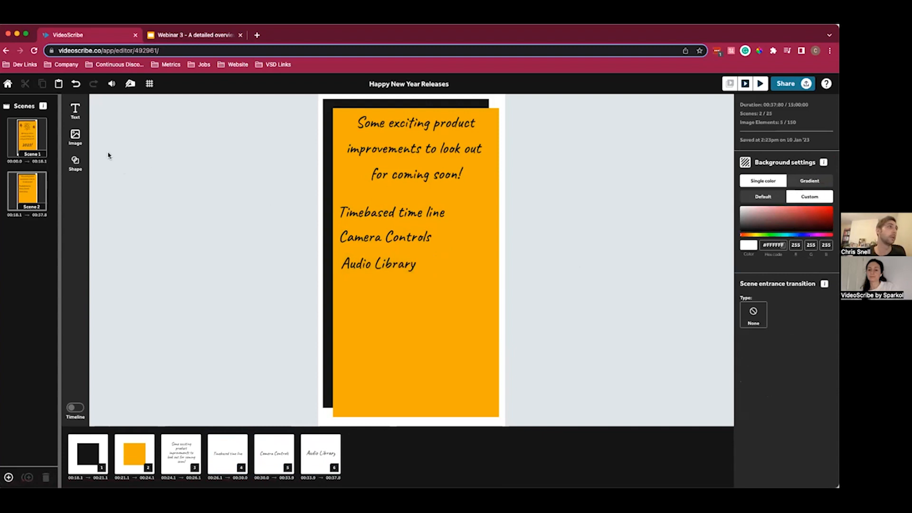
- Add the image of the figure carrying a clock and place it, shrunk to icon size, beside "Timebased time line"
left_click(75, 137)
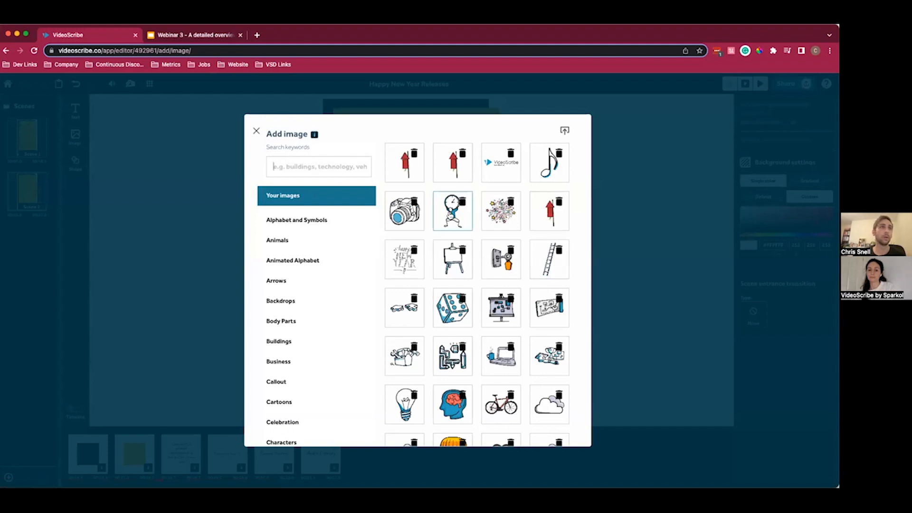
left_click(450, 213)
left_click_drag(384, 189, 468, 209)
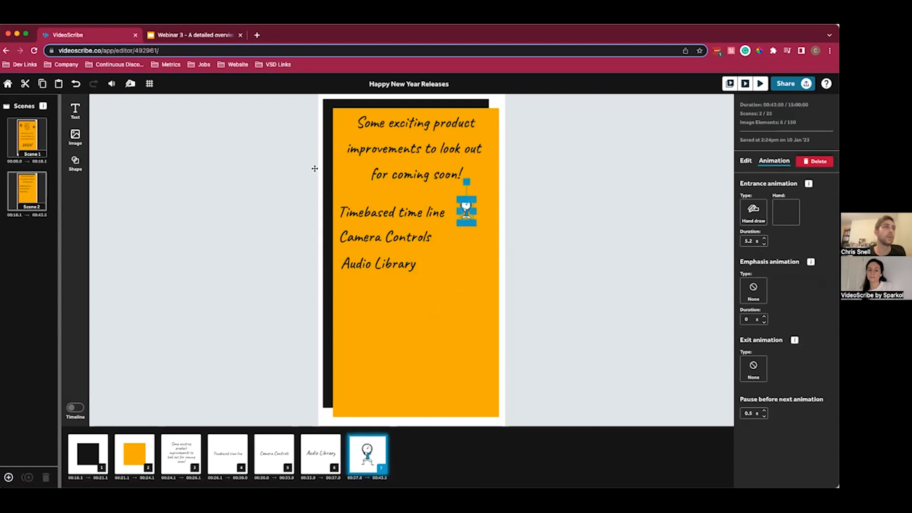
- Add the camera image and place it, shrunk to icon size, beside "Camera Controls"
left_click(77, 137)
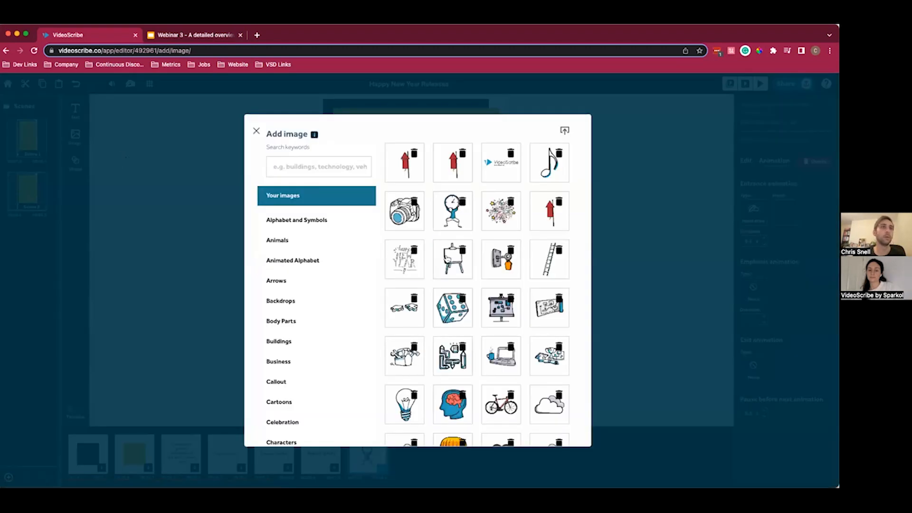
left_click(404, 212)
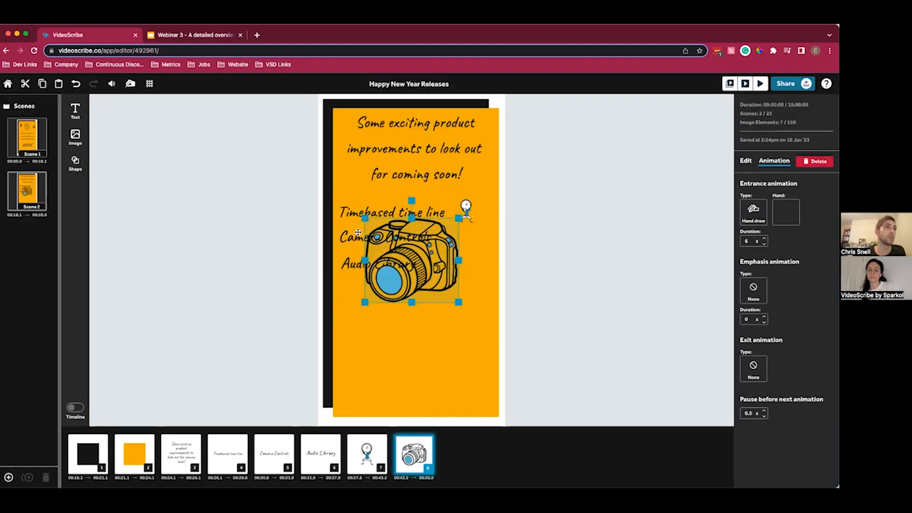
left_click_drag(366, 219, 466, 238)
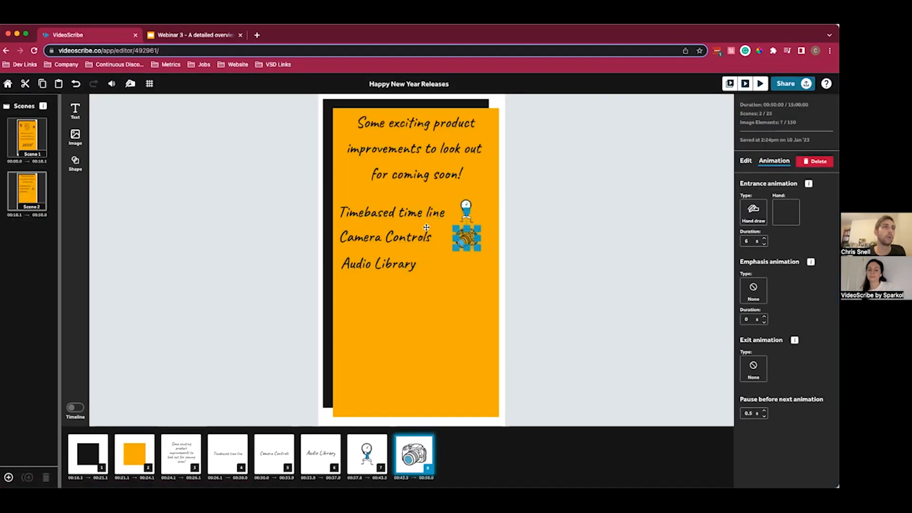
- Add the music note image and place it, shrunk to icon size, beside "Audio Library"
left_click(75, 137)
left_click(546, 169)
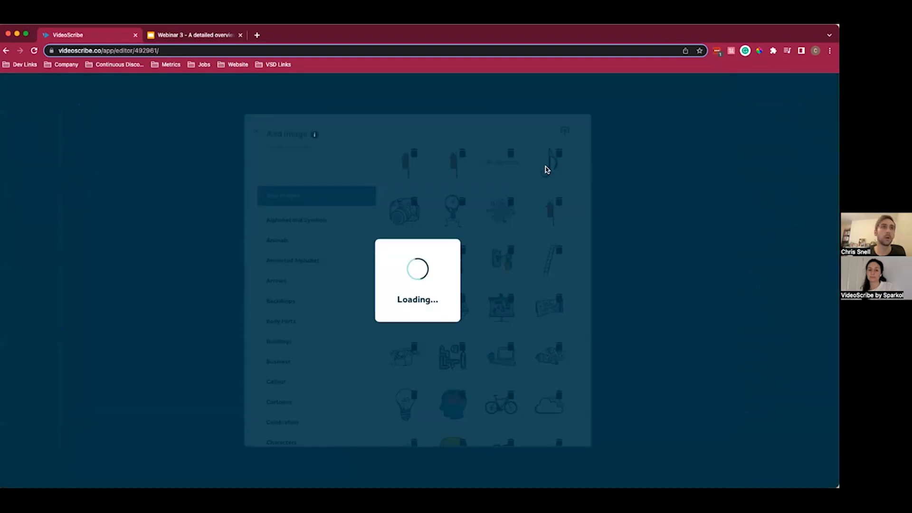
left_click_drag(364, 179, 466, 272)
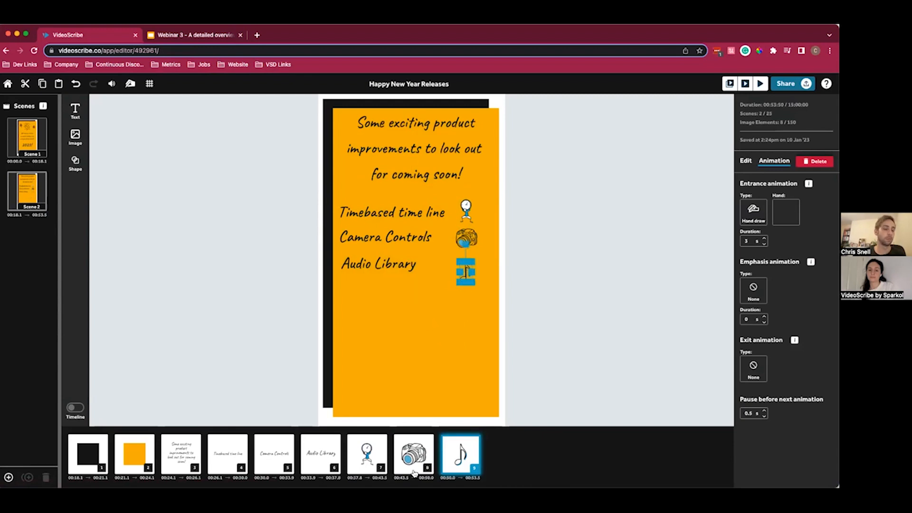
left_click(541, 386)
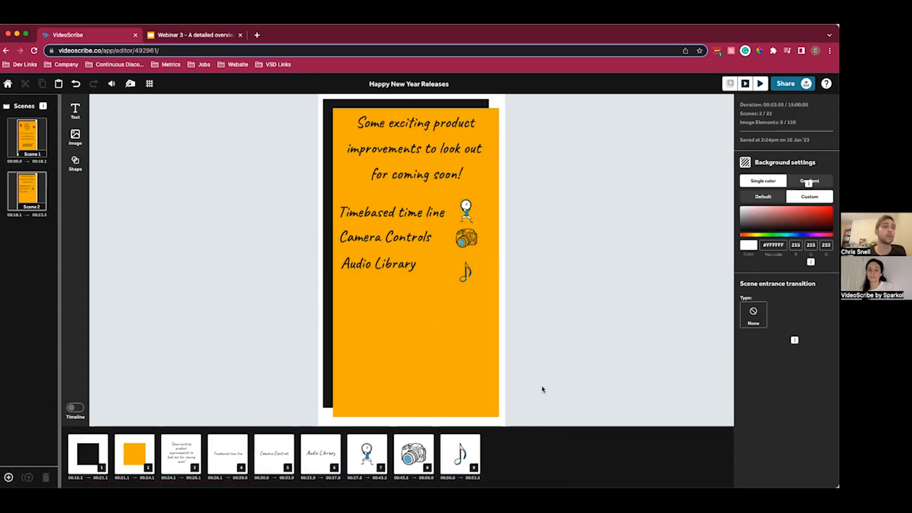
- Set the clock, camera and music note images to no entrance animation and a Pulse emphasis lasting 0.5 s
left_click(377, 446)
left_click(458, 454, "shift")
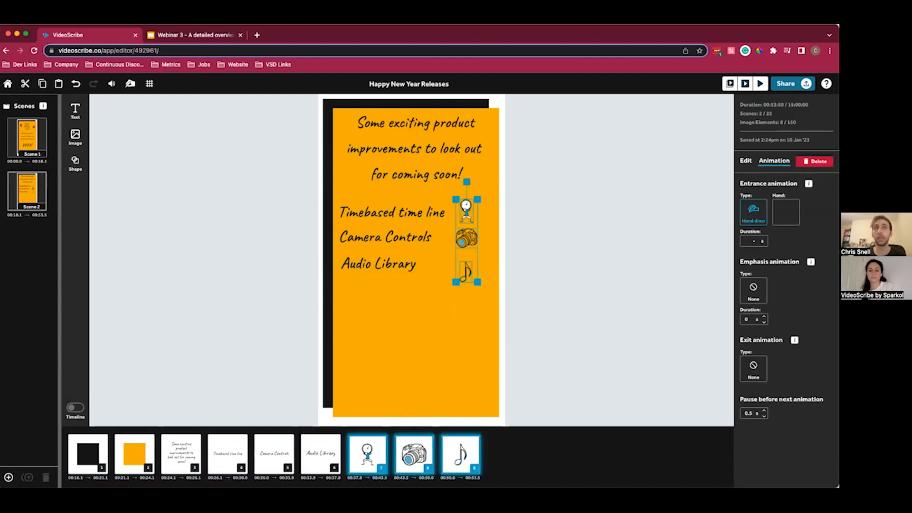
left_click(754, 212)
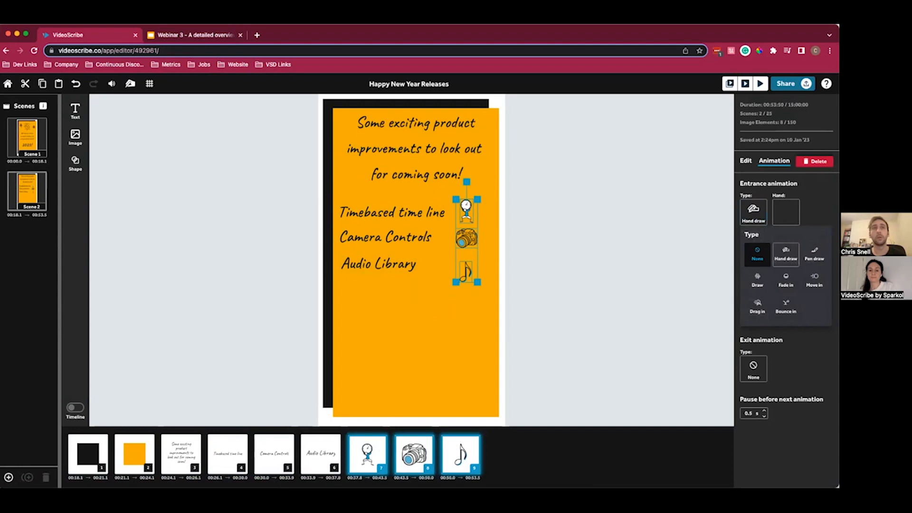
left_click(757, 254)
left_click(753, 271)
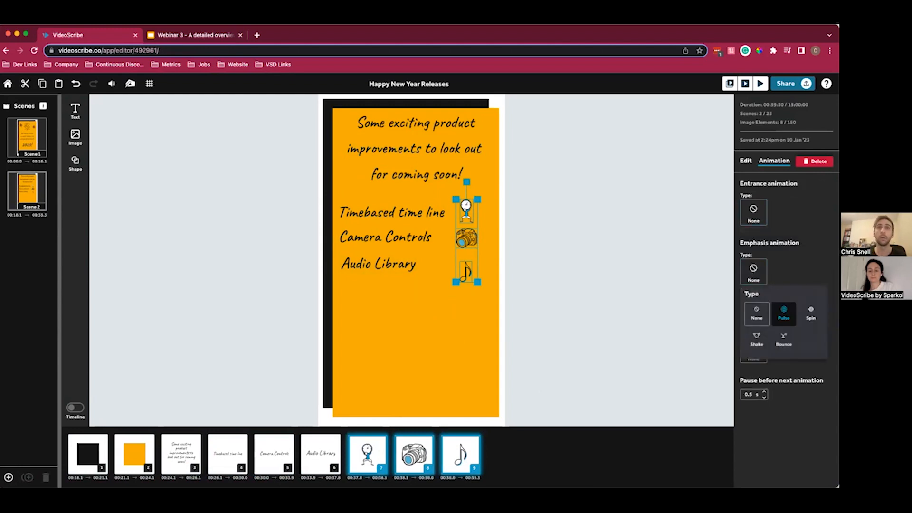
left_click(784, 313)
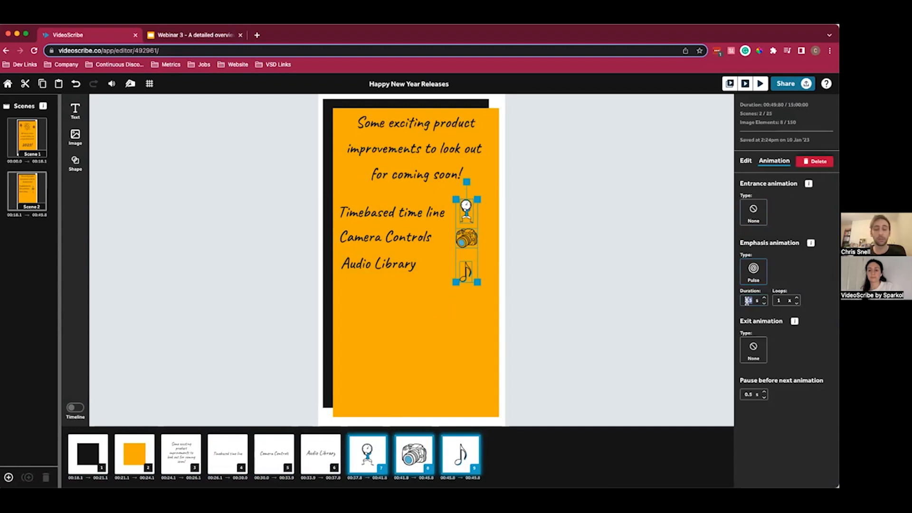
type("1")
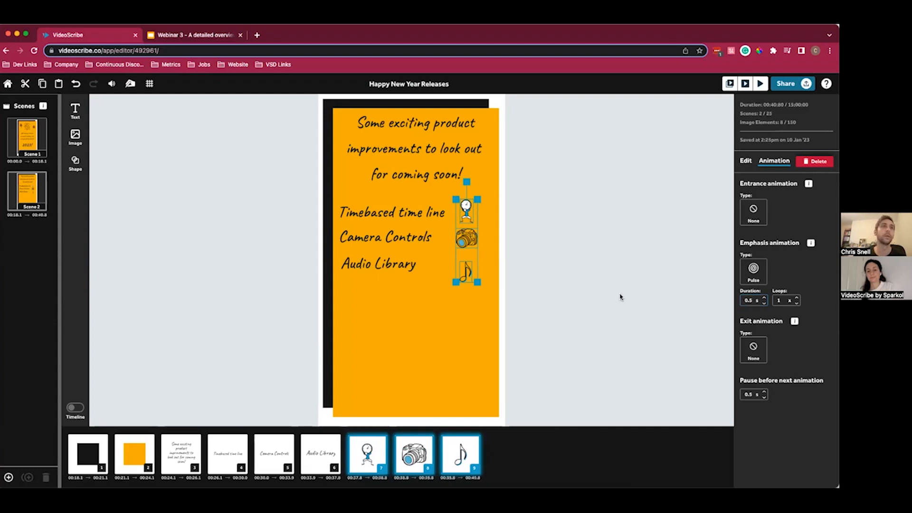
left_click(583, 312)
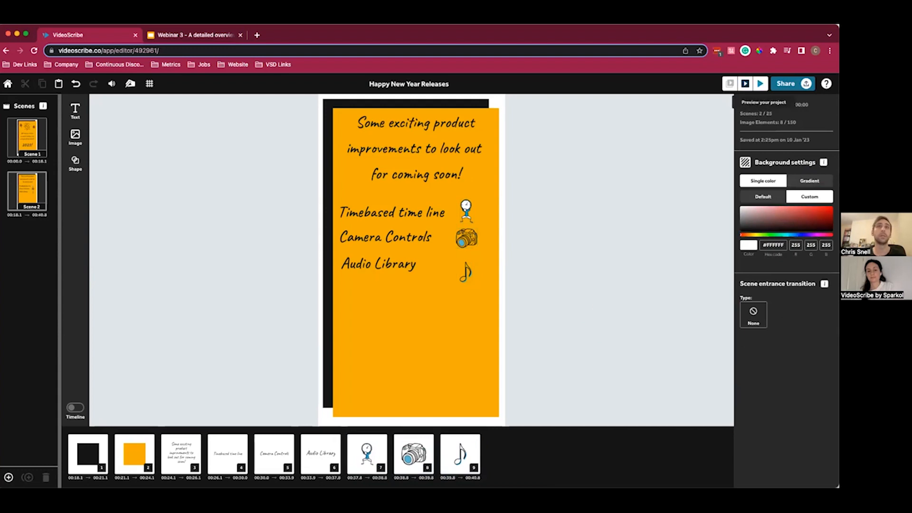
- Preview the whole project to check the animations across both scenes
left_click(760, 84)
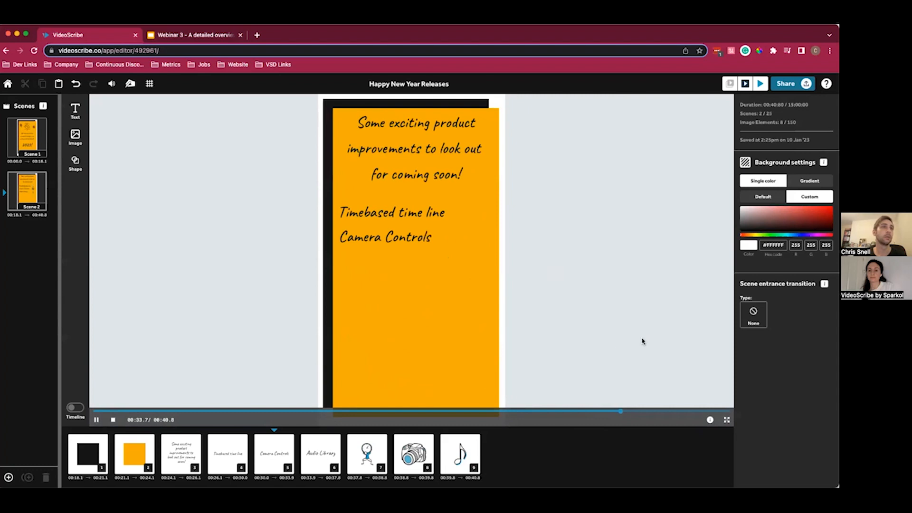
- Stop the preview and examine the project's voiceover and background audio options
left_click(564, 458)
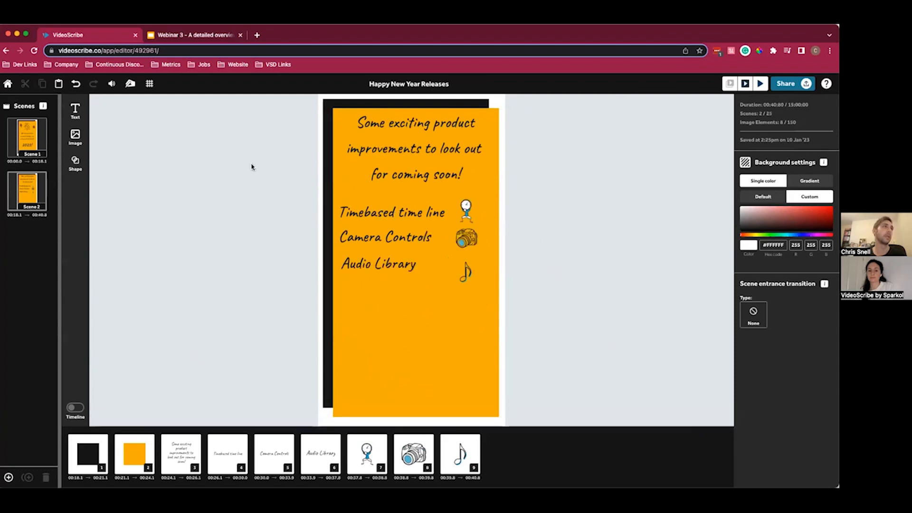
left_click(112, 85)
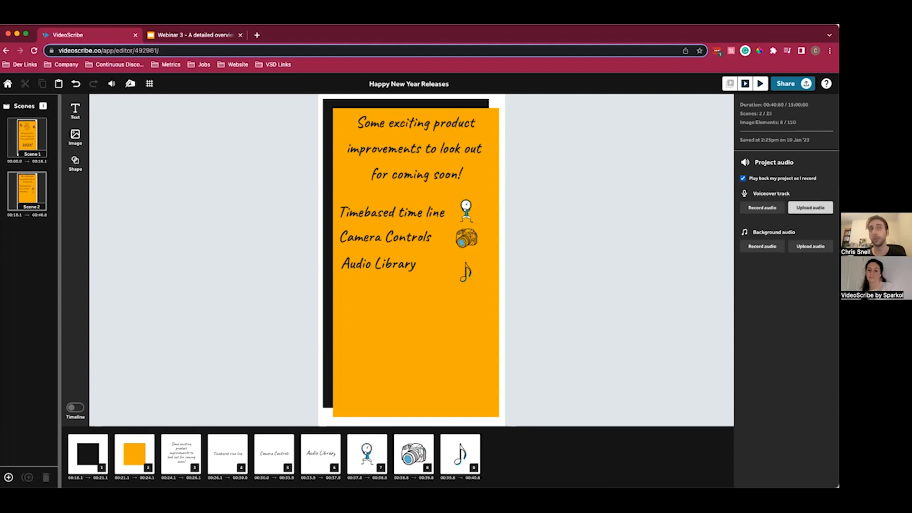
left_click(584, 227)
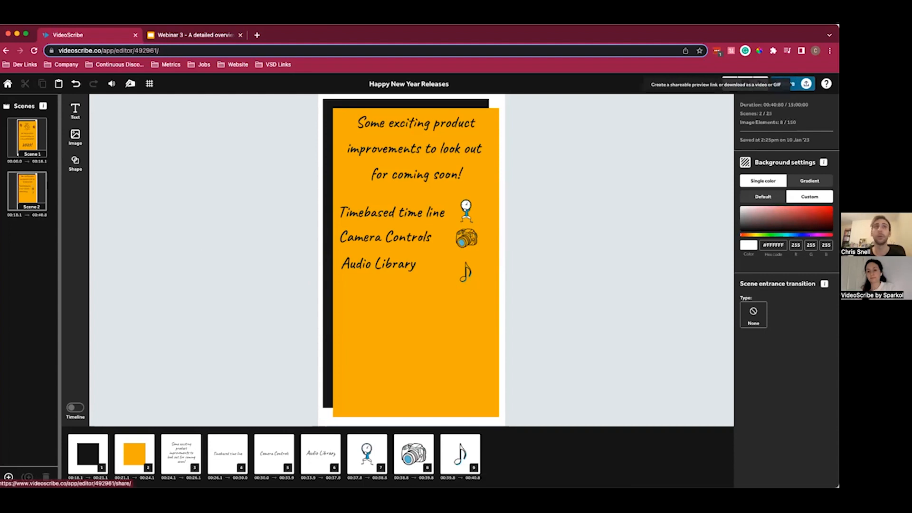
- Create a shareable preview link for the project and download the video as an MP4, dismissing the completion notice
left_click(789, 83)
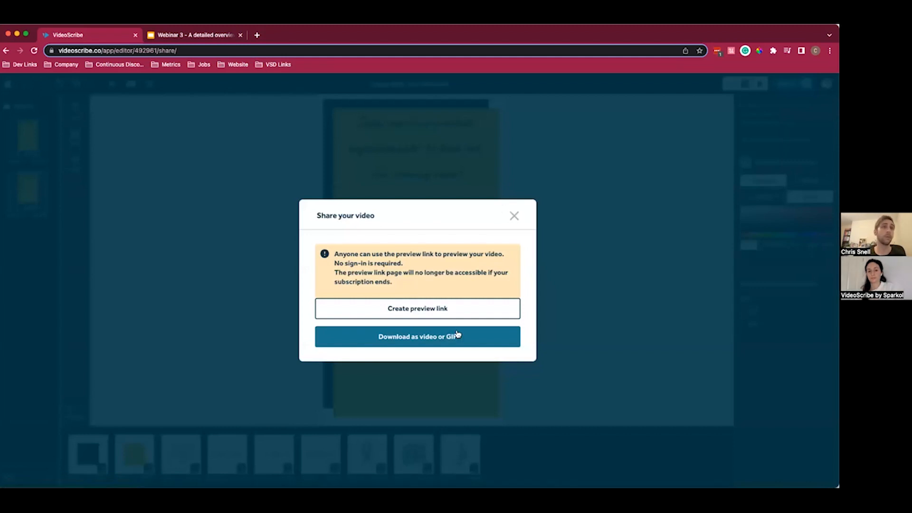
left_click(422, 310)
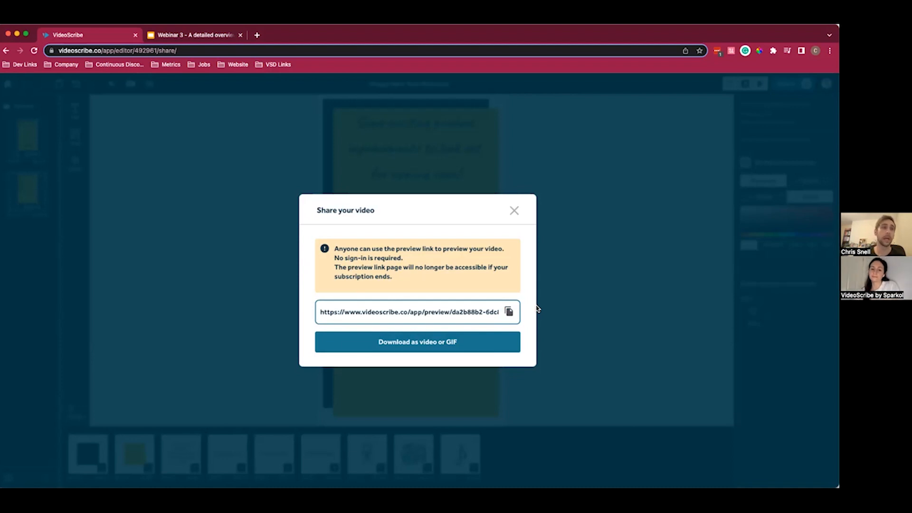
left_click(468, 340)
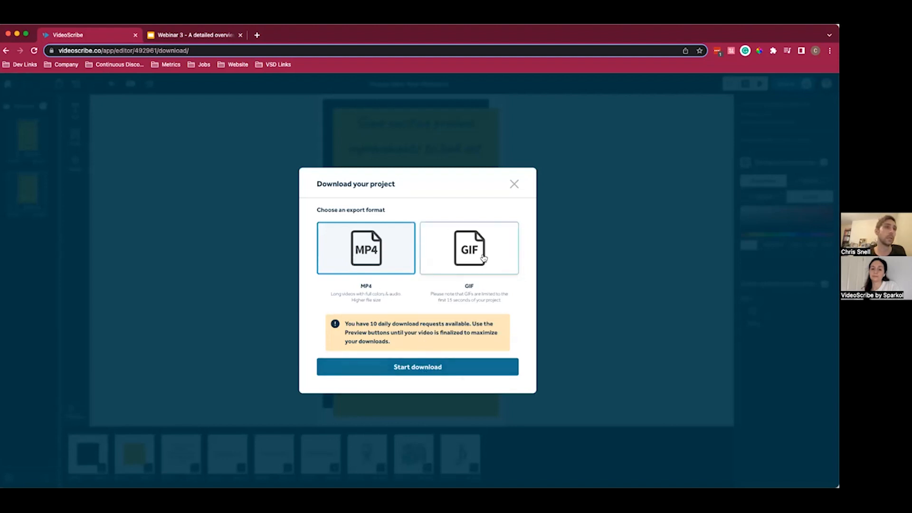
left_click(440, 372)
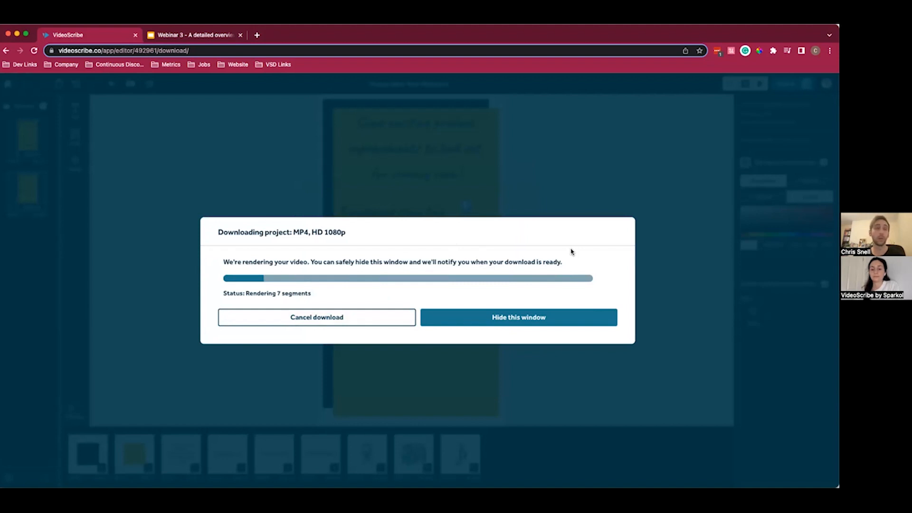
left_click(496, 319)
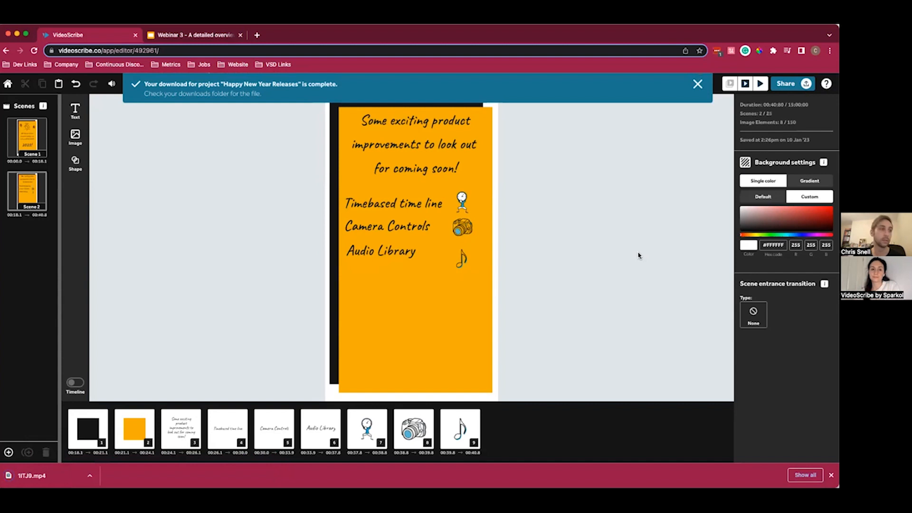
left_click(696, 85)
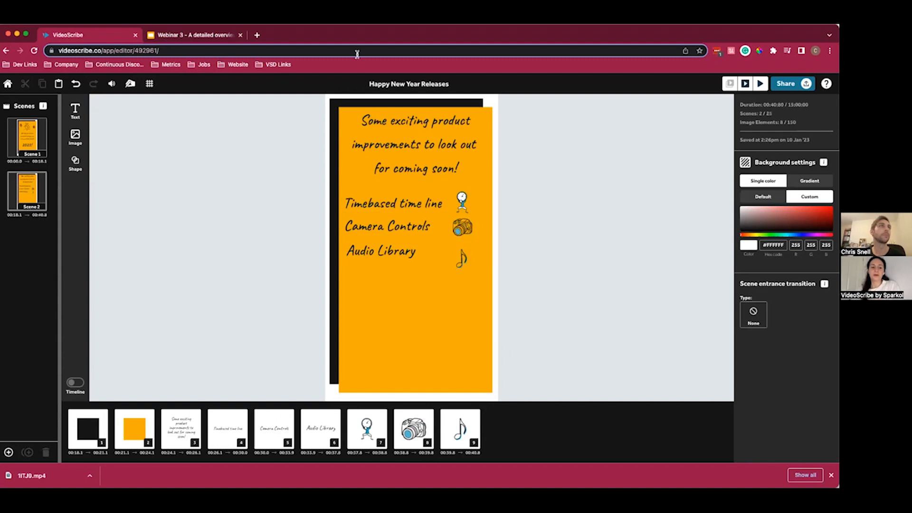
- Switch to the Webinar 3 presentation in Google Slides, present it full screen from the roadmap slide and advance to the thank-you slide
left_click(186, 37)
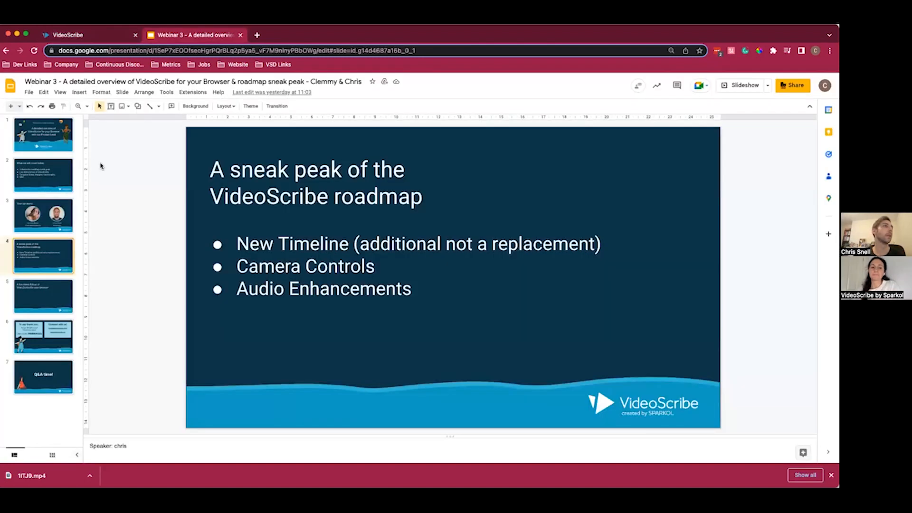
left_click(748, 87)
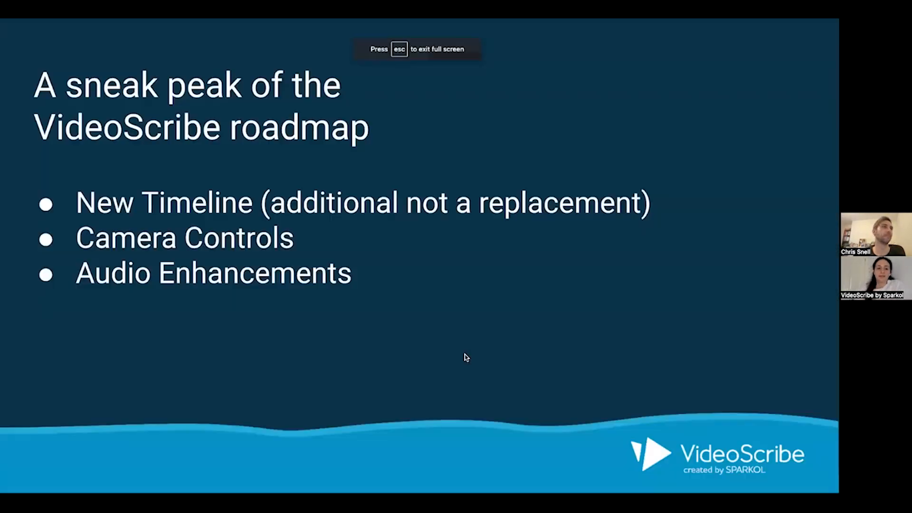
key("Right")
key("Right")
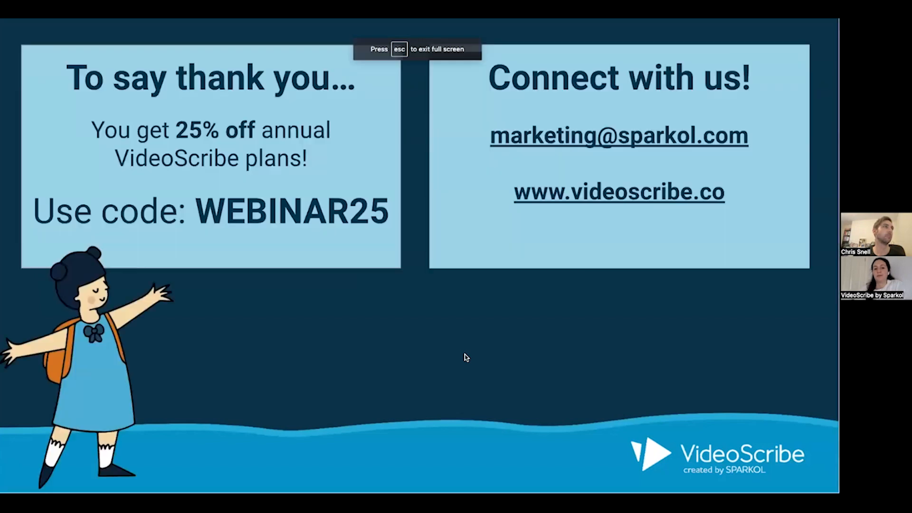